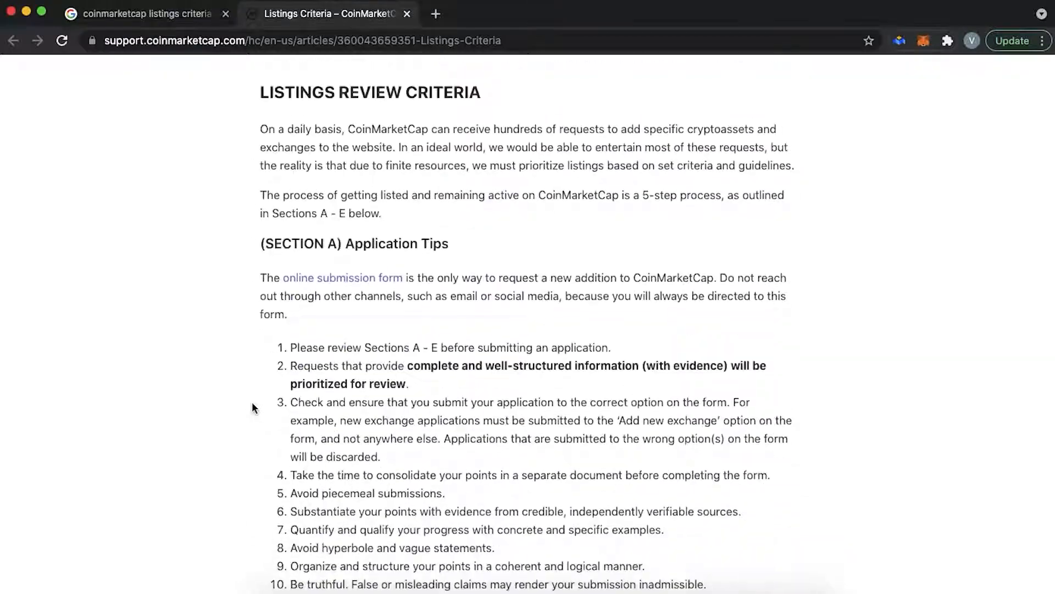
scroll(366, 348, down, 7)
scroll(367, 347, down, 20)
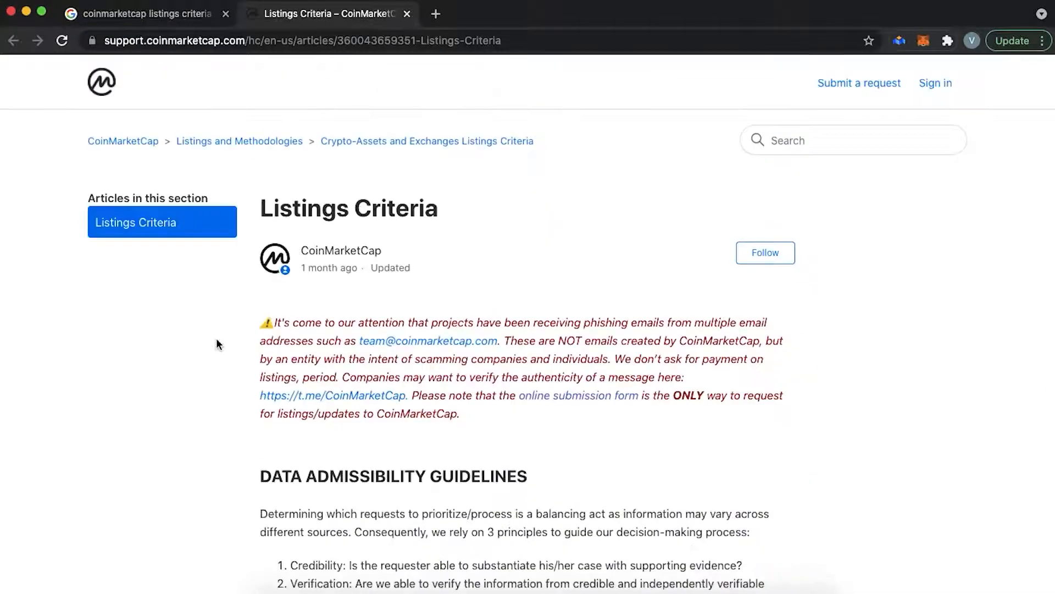
scroll(219, 344, down, 1)
scroll(218, 341, down, 3)
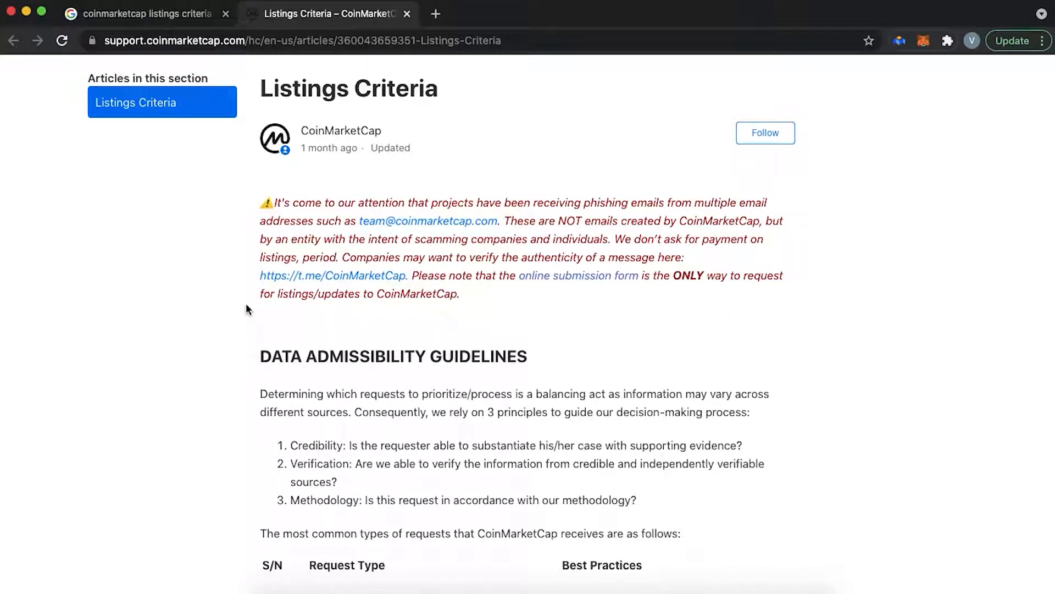
drag(274, 201, 477, 297)
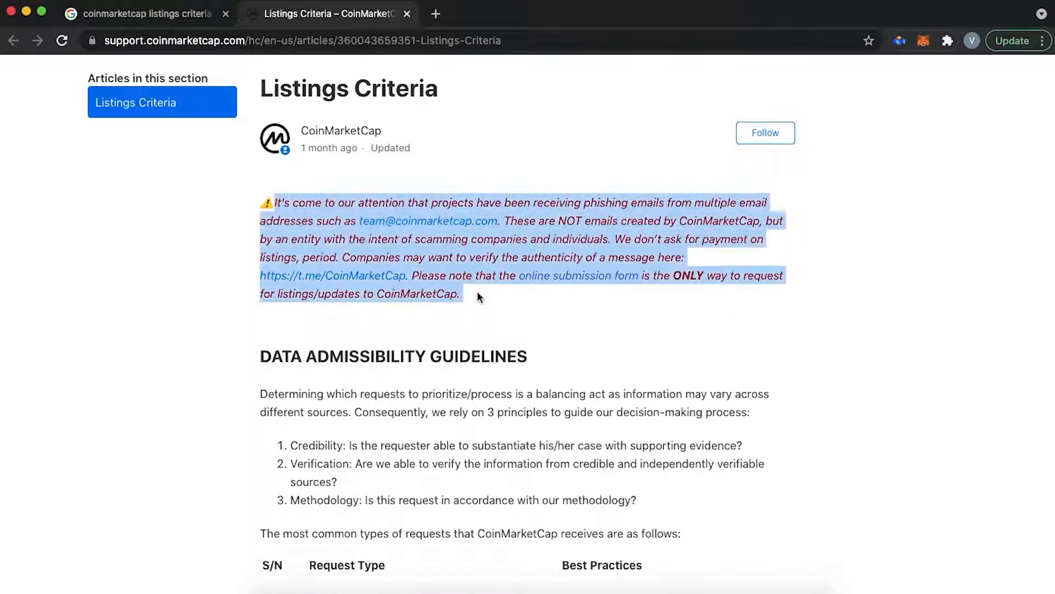
click(500, 305)
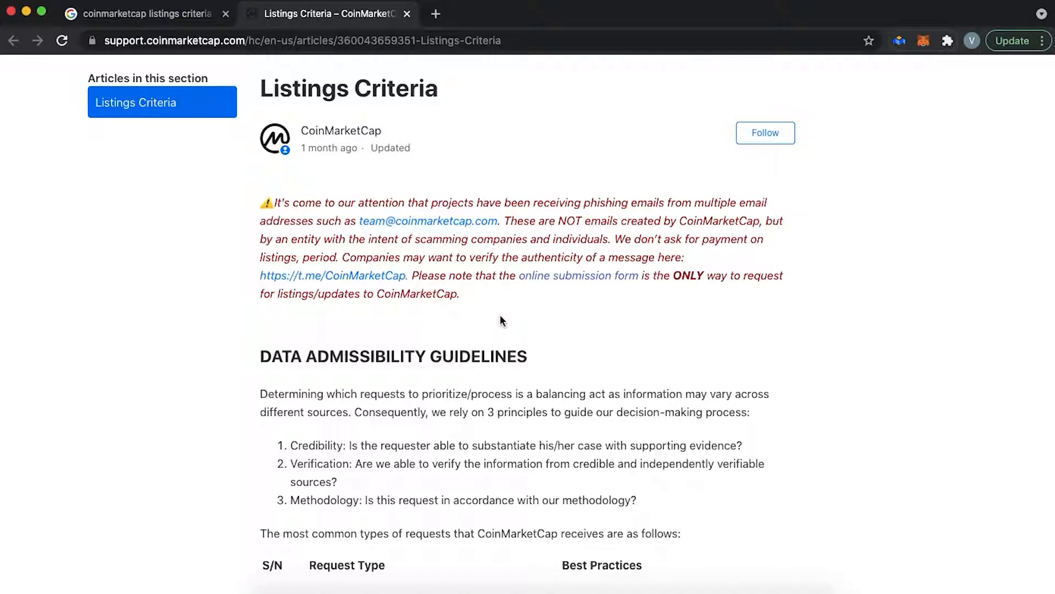
scroll(500, 320, down, 4)
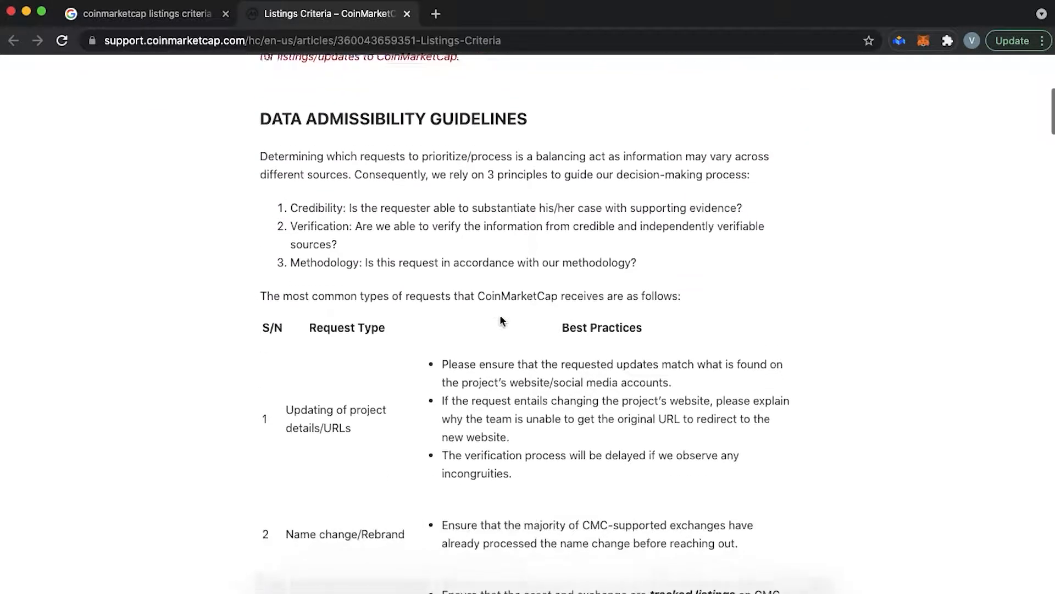
drag(259, 118, 750, 194)
click(739, 193)
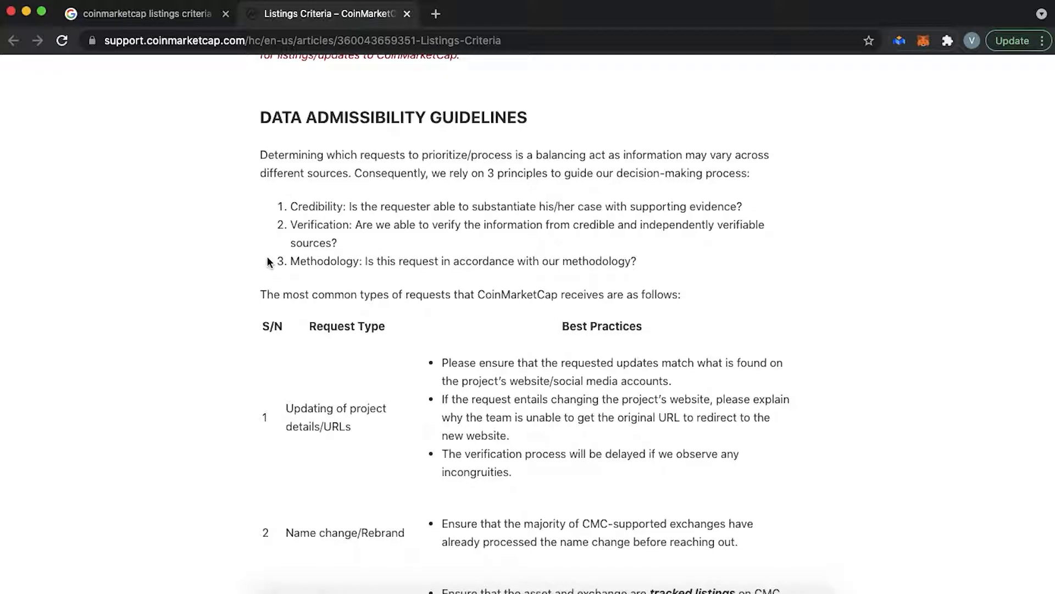
scroll(286, 272, down, 4)
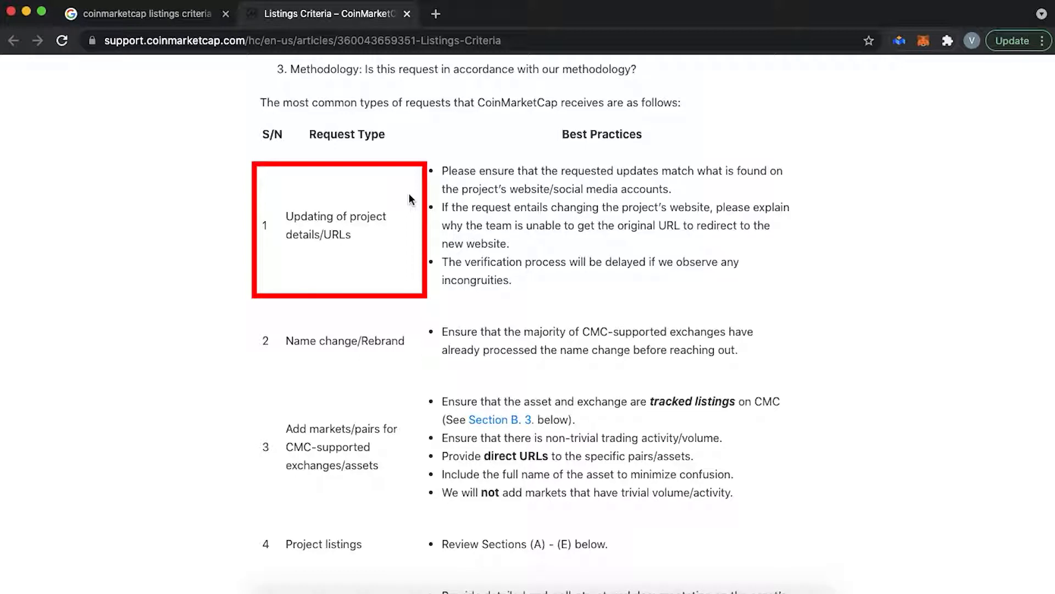
scroll(406, 273, down, 3)
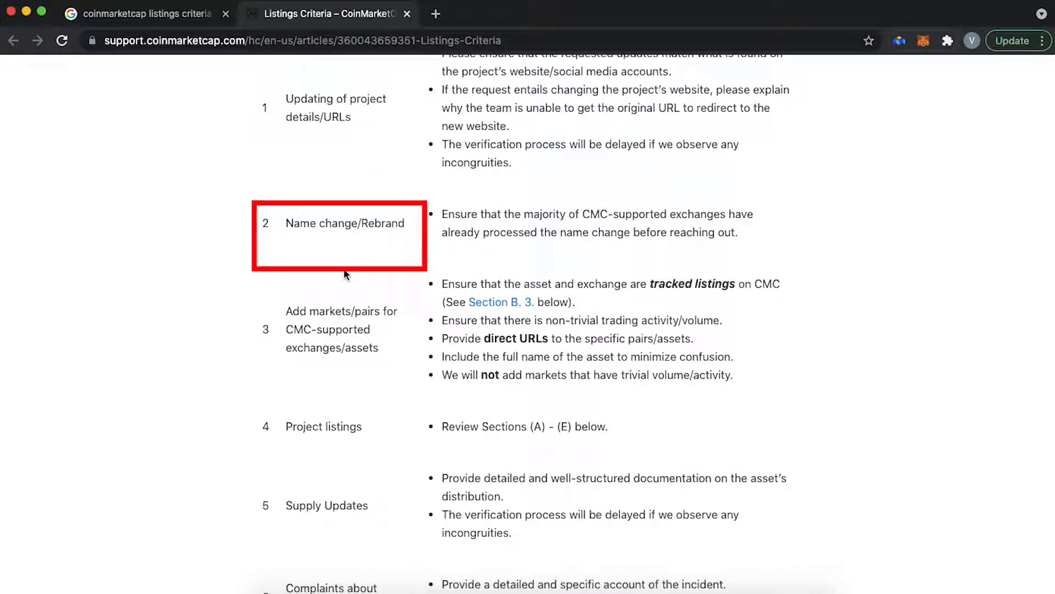
scroll(345, 273, down, 3)
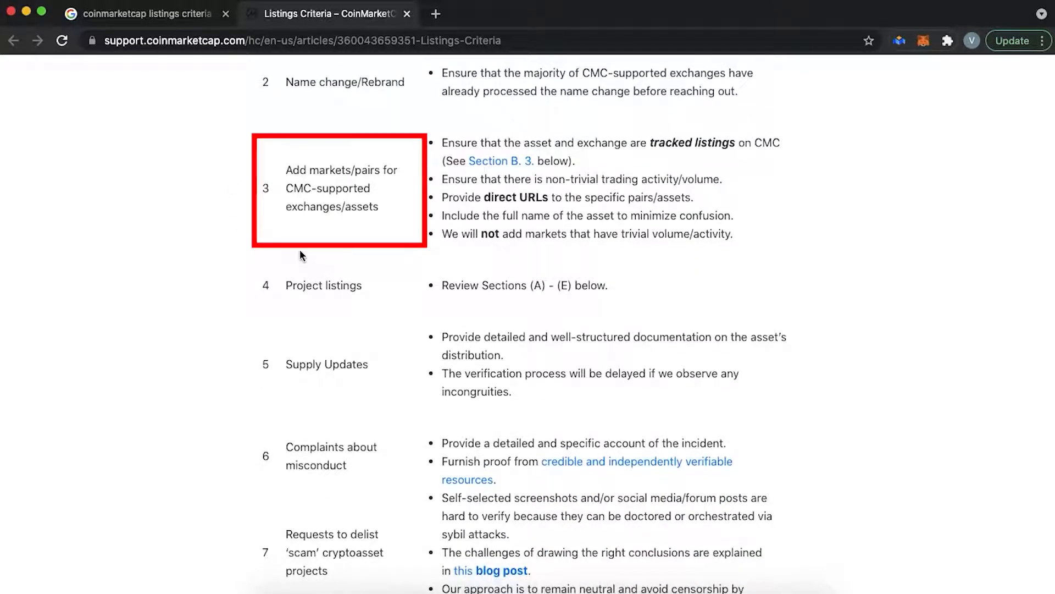
scroll(300, 250, down, 1)
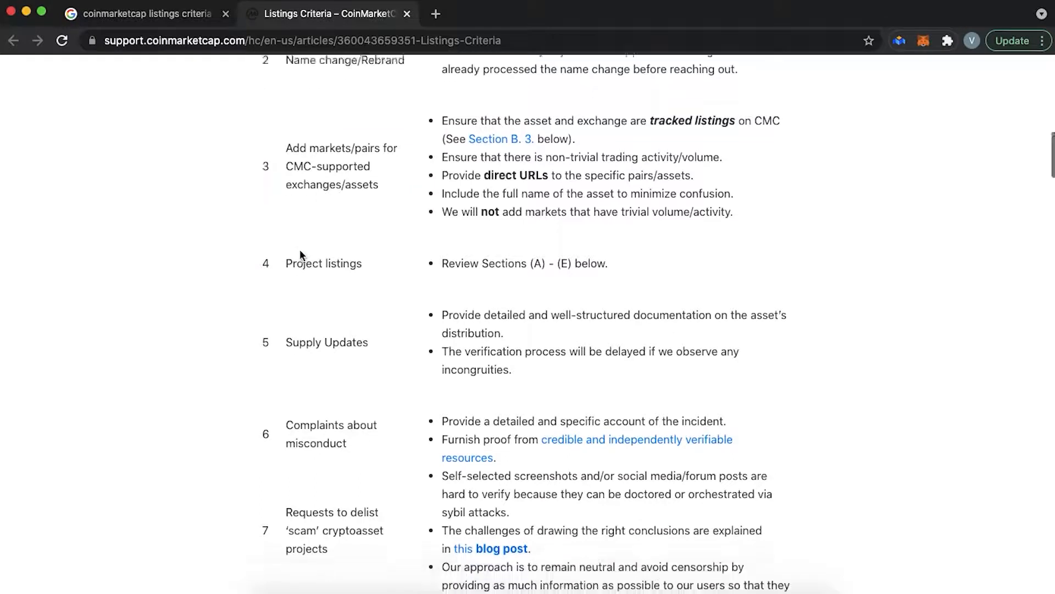
scroll(290, 275, down, 1)
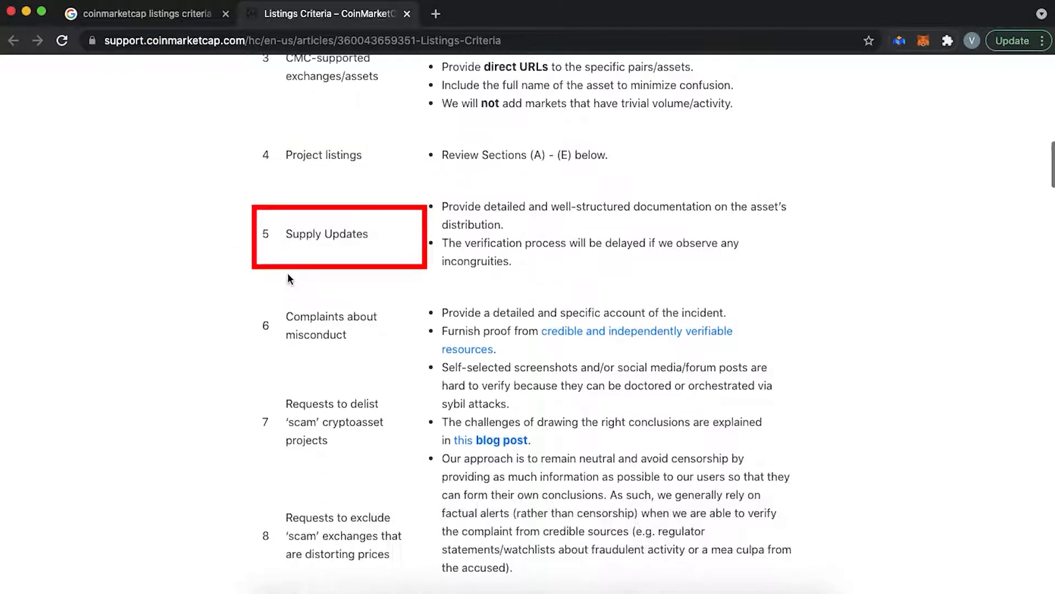
scroll(269, 276, down, 2)
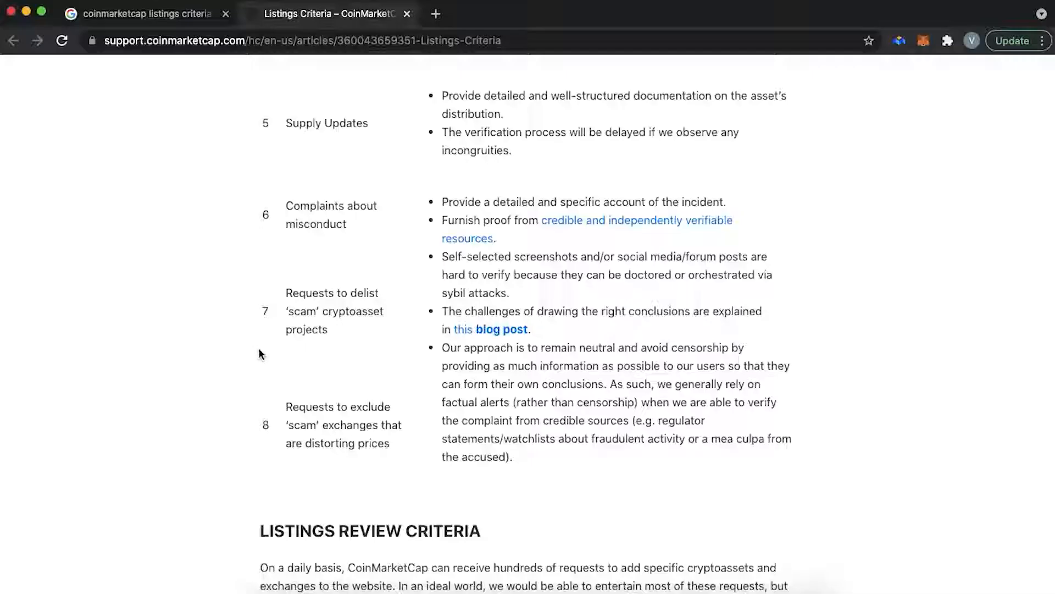
scroll(256, 361, down, 2)
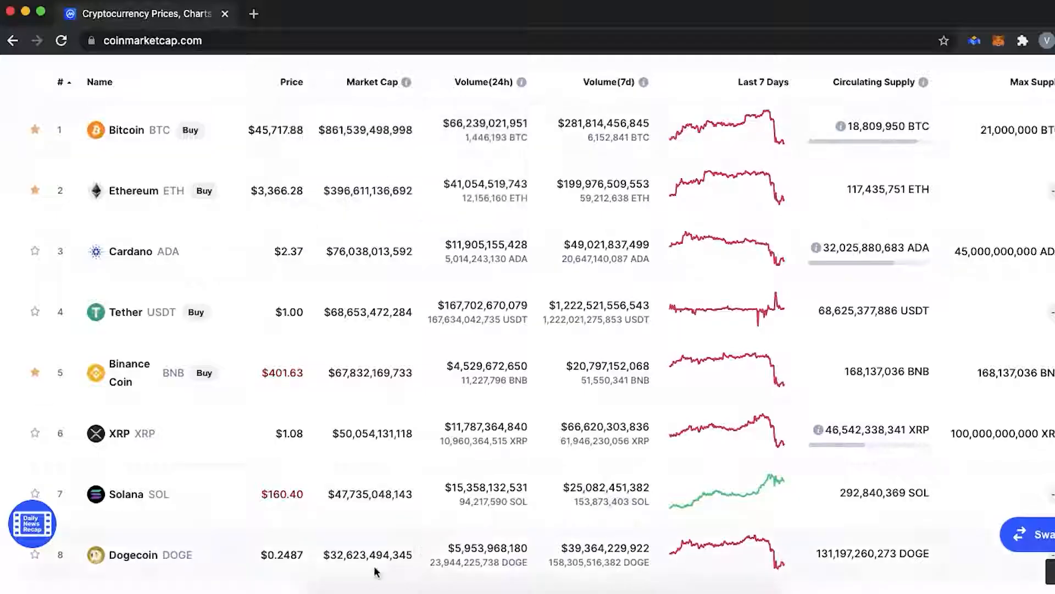
- Scroll down the CoinMarketCap cryptocurrency price rankings table
scroll(329, 220, down, 20)
scroll(460, 484, down, 8)
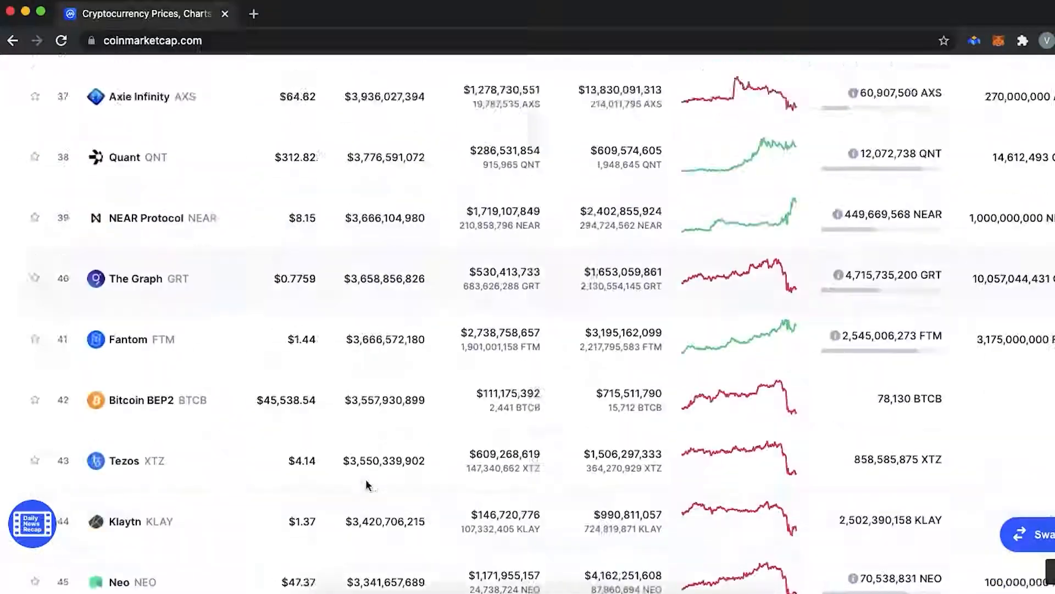
scroll(461, 483, down, 20)
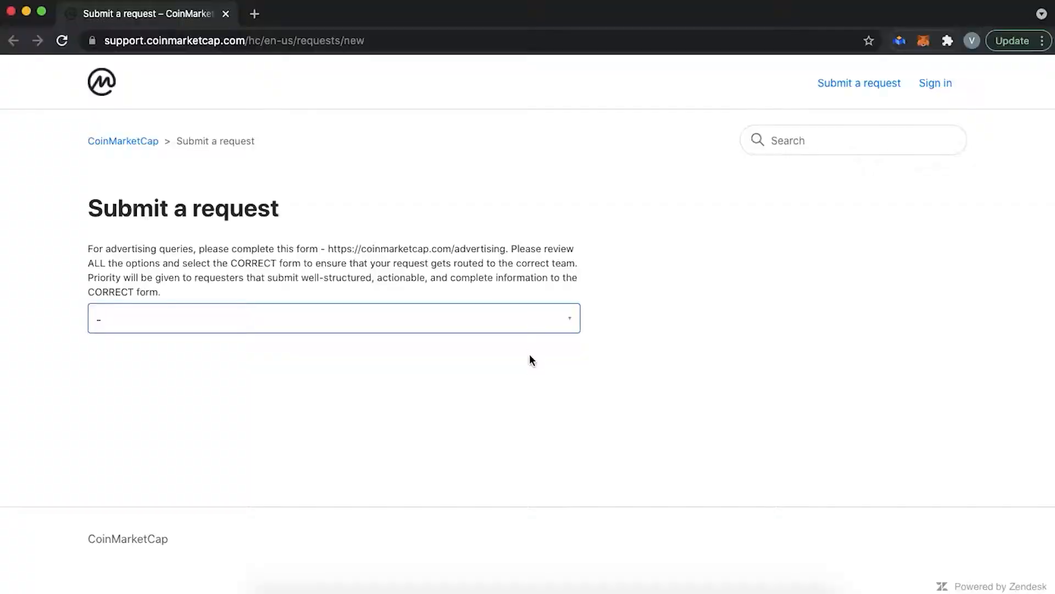
- Choose '1 - [New Listing] Add cryptoasset' as the request form type
click(531, 328)
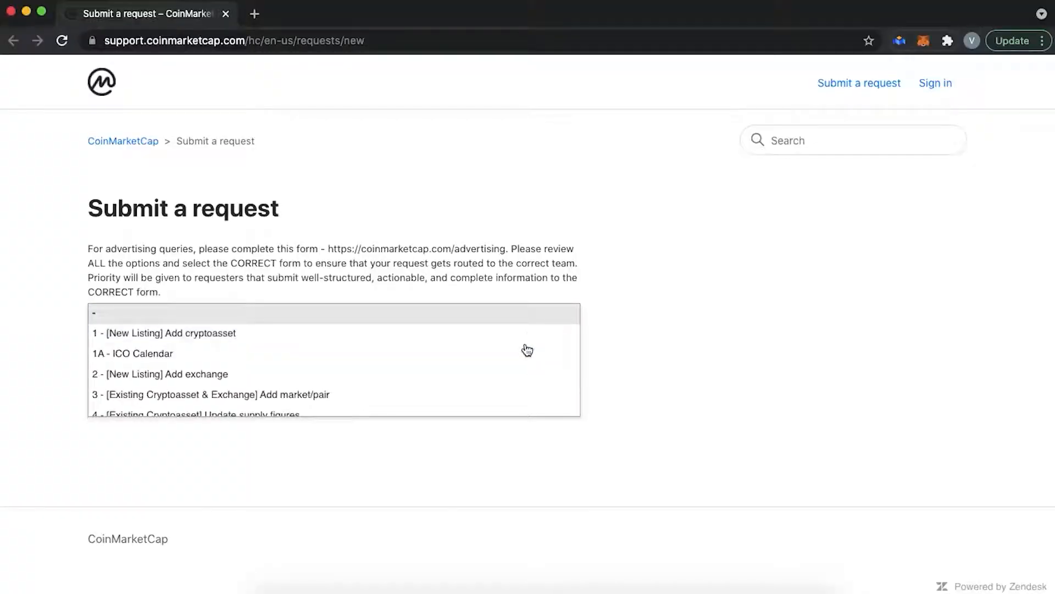
click(526, 340)
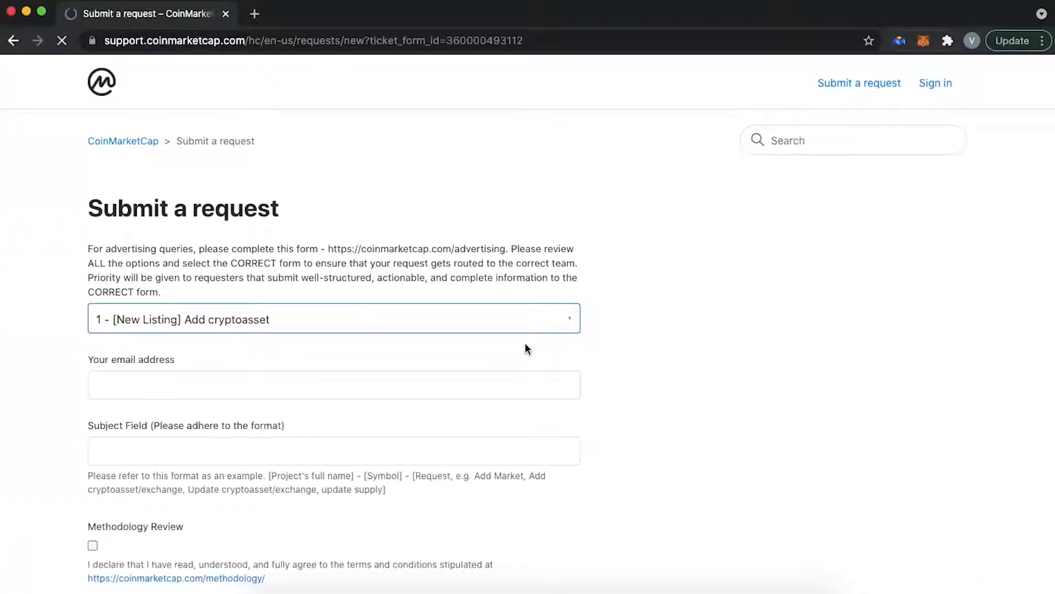
scroll(643, 378, down, 4)
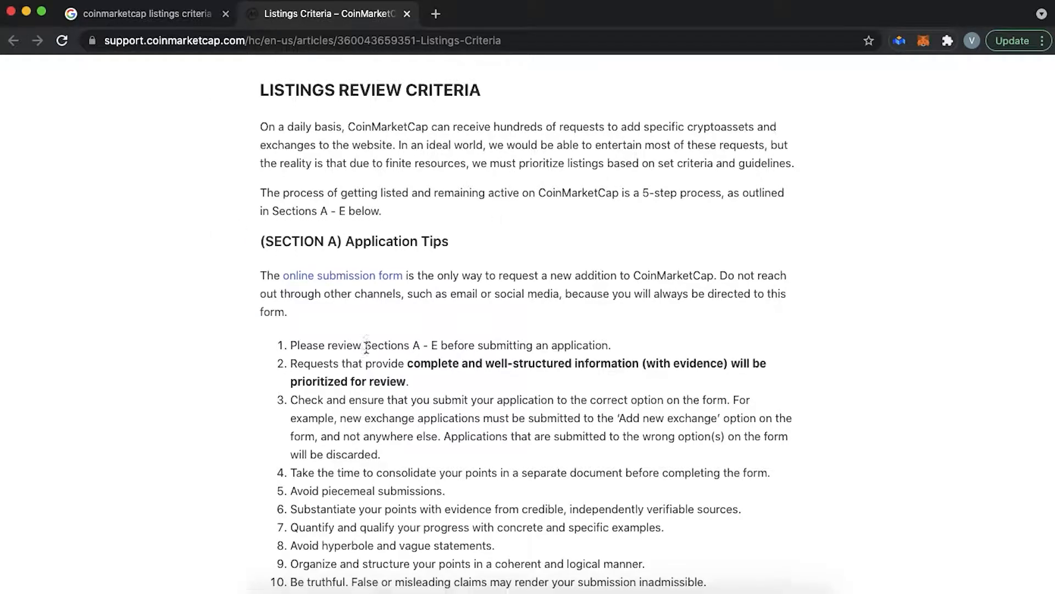
- Scroll through the rest of the Listings Criteria article
scroll(366, 348, down, 5)
scroll(367, 348, down, 20)
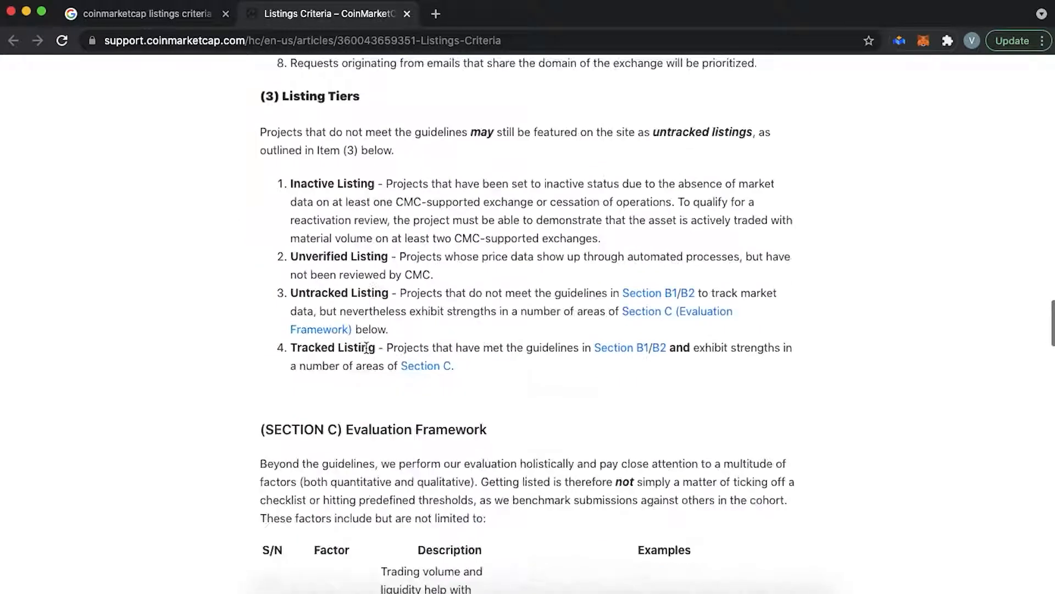
scroll(367, 352, down, 20)
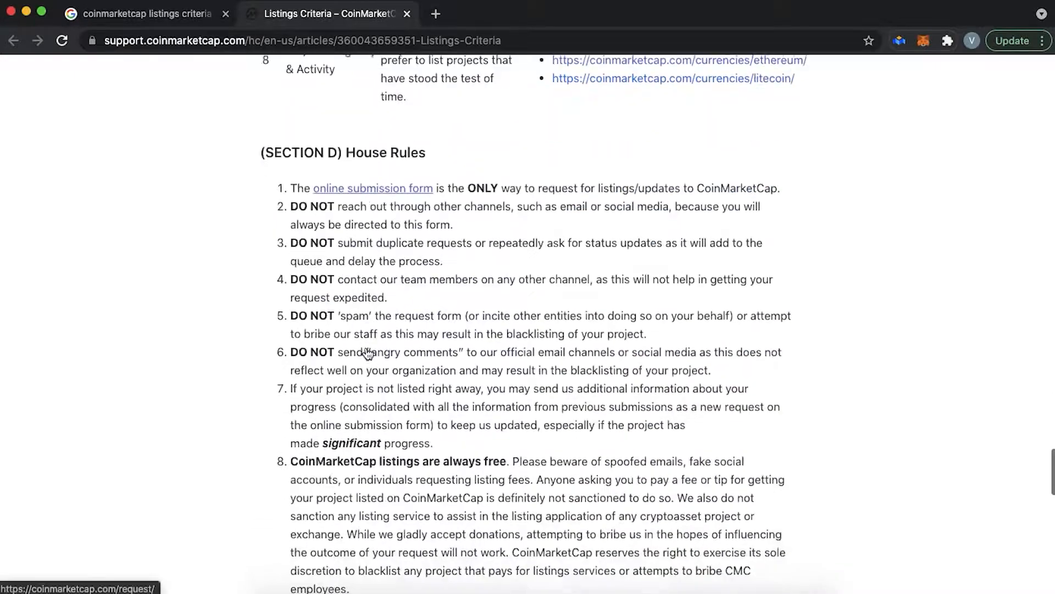
scroll(366, 348, down, 4)
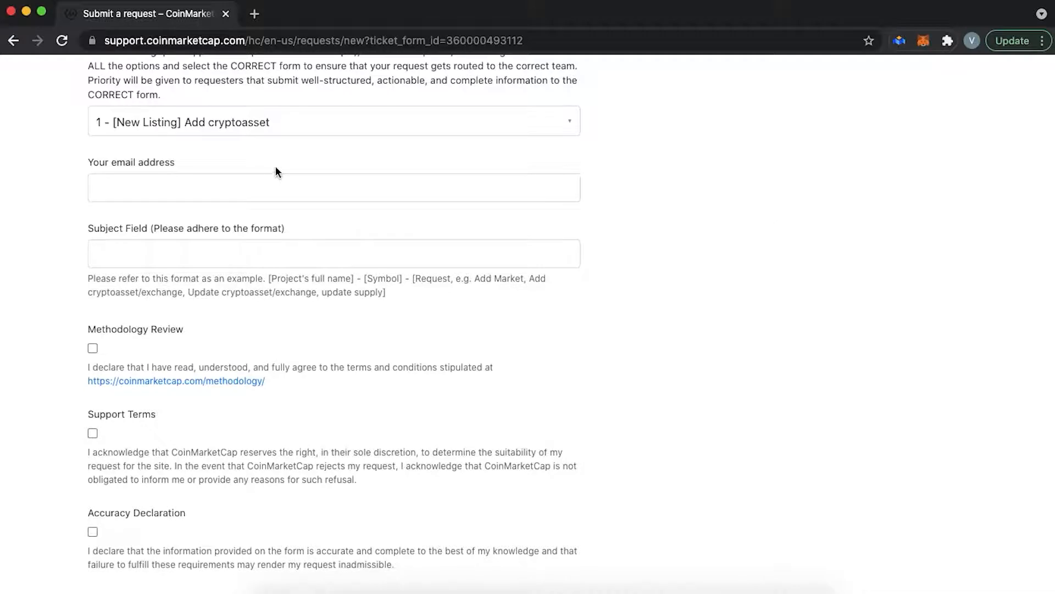
- Enter the project's contact e-mail address in the email field
click(267, 184)
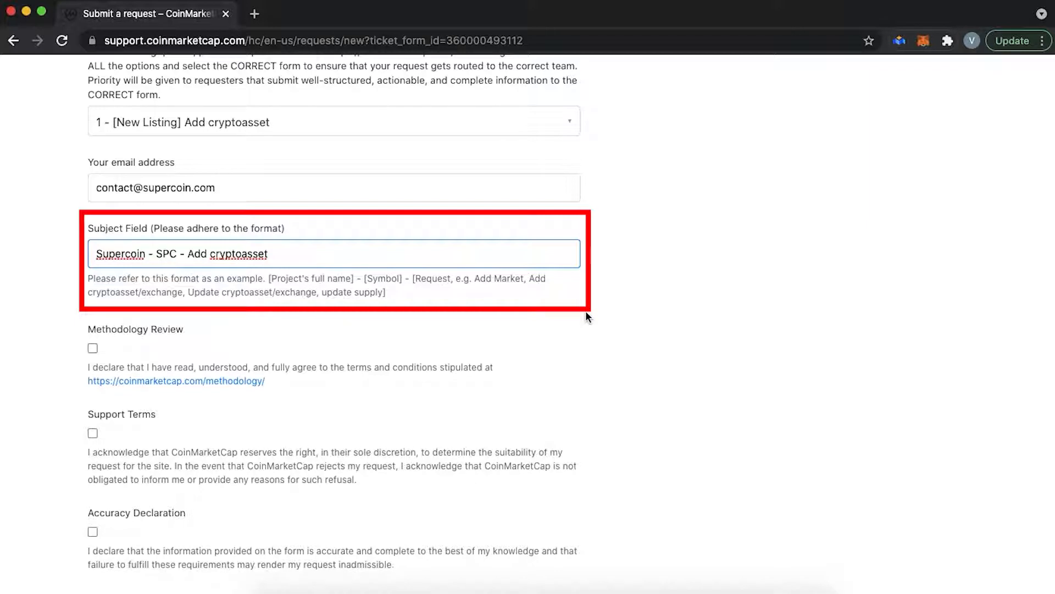
scroll(585, 311, down, 3)
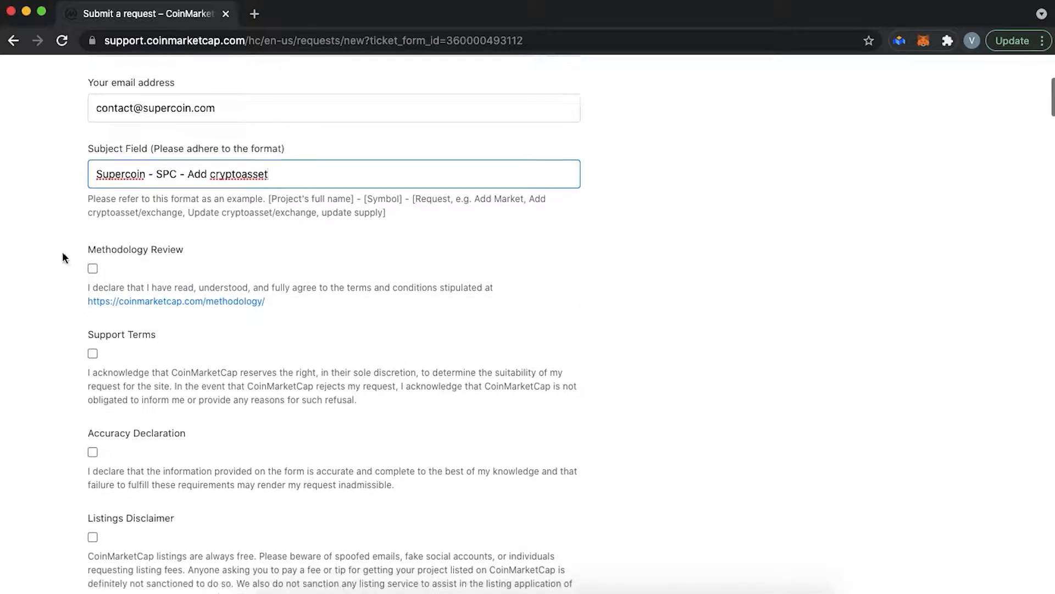
- Tick the Methodology Review, Support Terms and Accuracy Declaration checkboxes
click(92, 269)
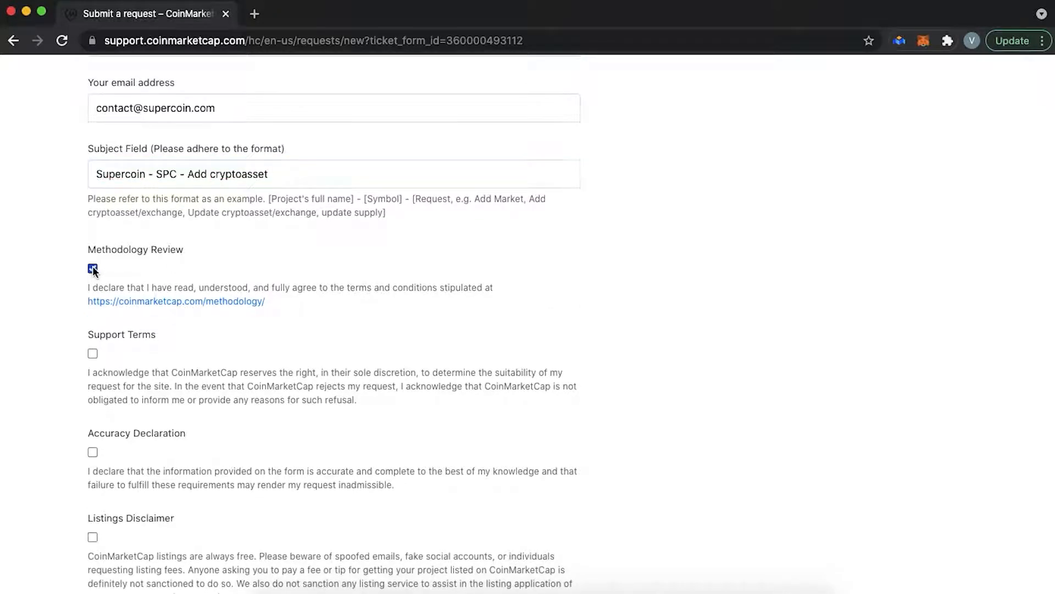
click(92, 353)
scroll(91, 353, down, 1)
scroll(91, 352, down, 5)
click(93, 315)
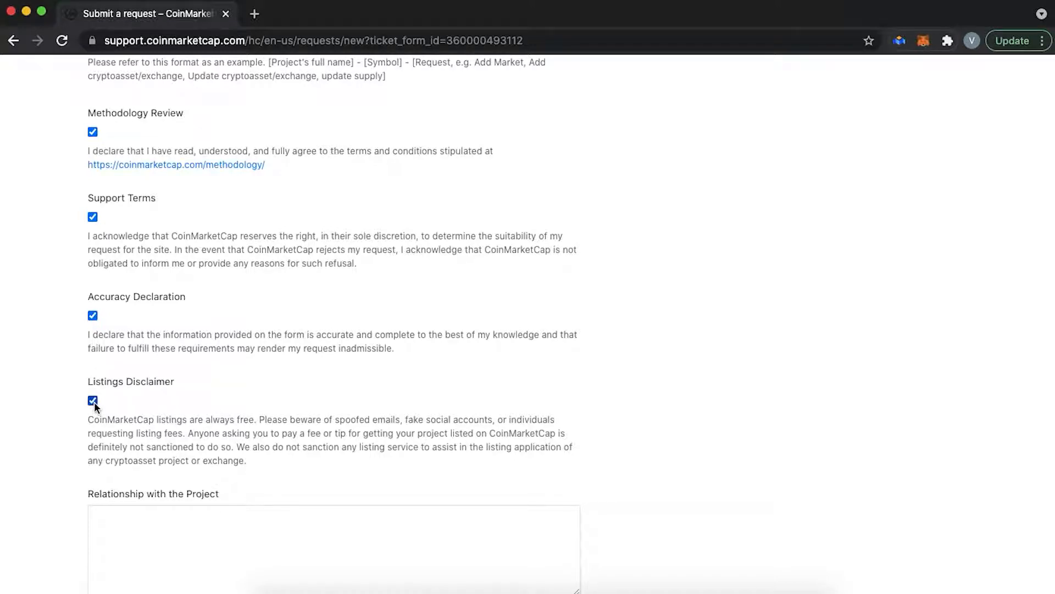
scroll(94, 405, down, 4)
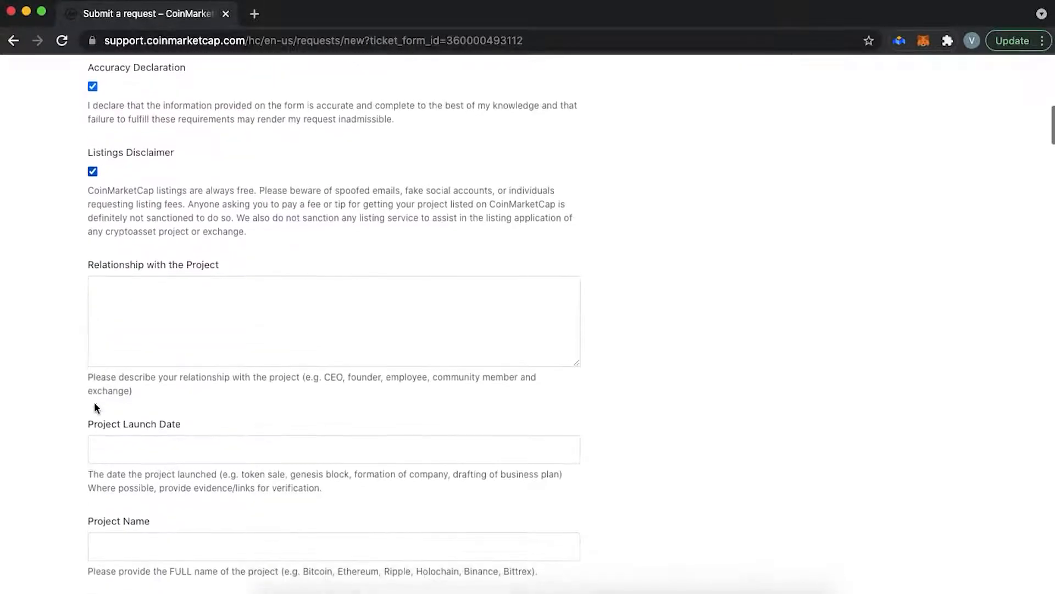
- Paste the co-founder and CEO statement into Relationship with the Project, adding closing brackets
click(139, 315)
text(Hi, I am Vlad, I am an Influencer and a co-founder of "Supercoin" project. My position in this project is a CEO. The team and myself have been working on this project since 2019 and have created it from scratch. I am a real person; my social media accounts are...)
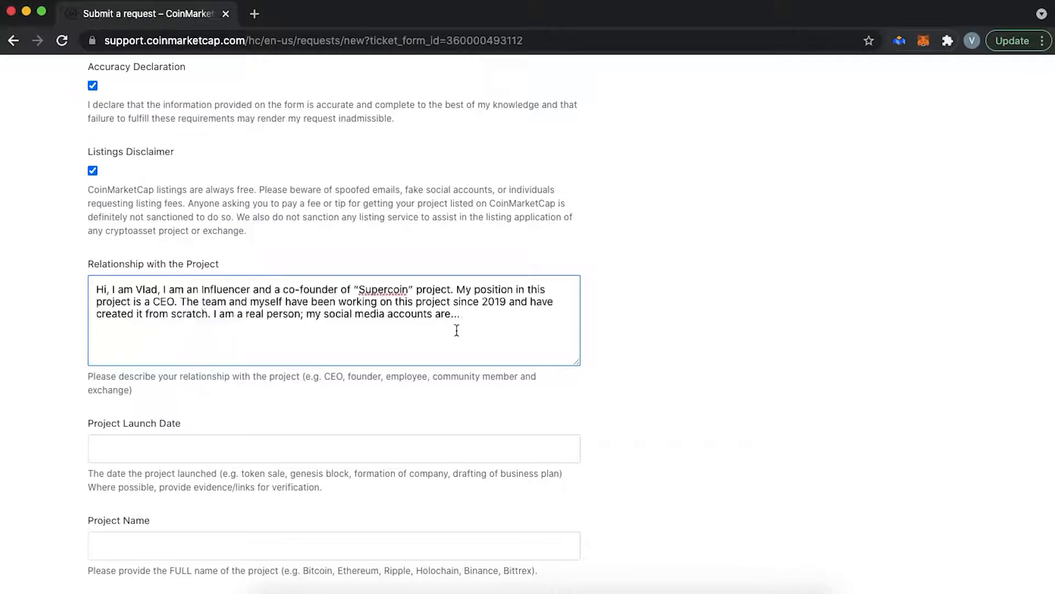
scroll(454, 335, down, 3)
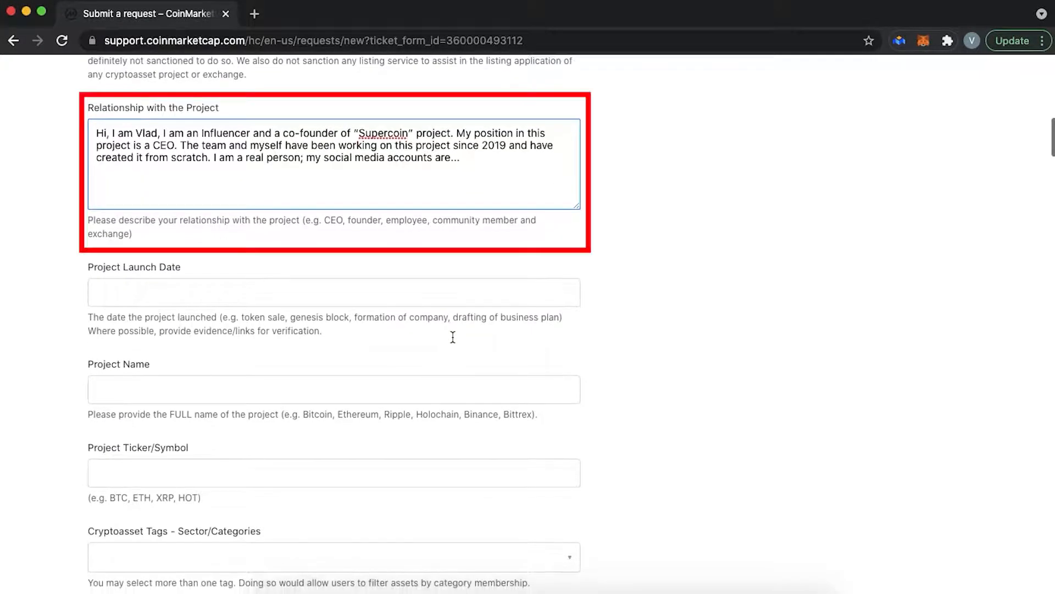
text([])
key(Left)
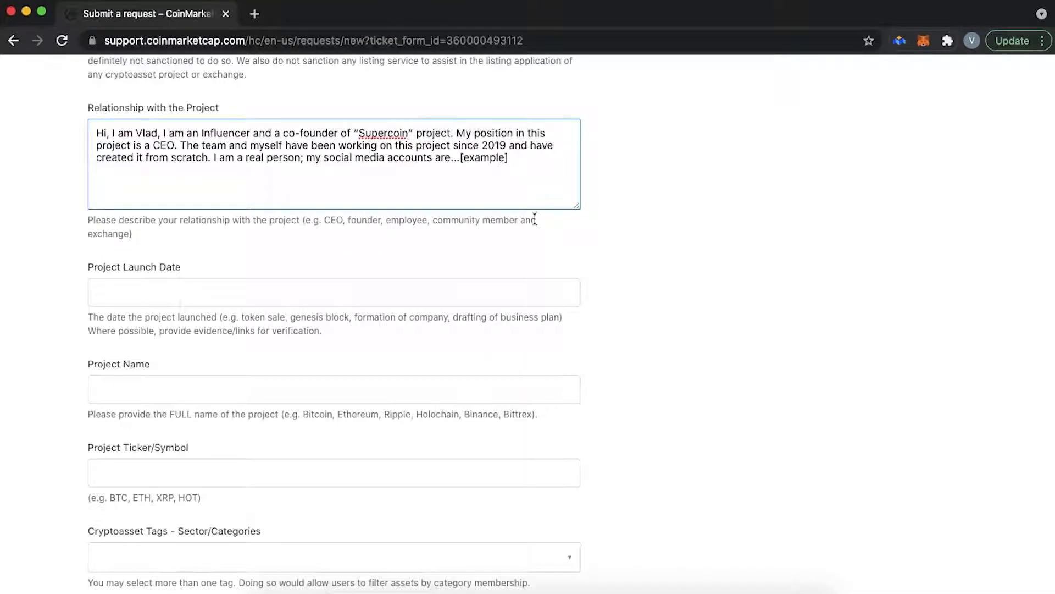
- Set the Launch Date to December 31, 2019 in the calendar
click(539, 255)
scroll(540, 255, down, 2)
click(388, 191)
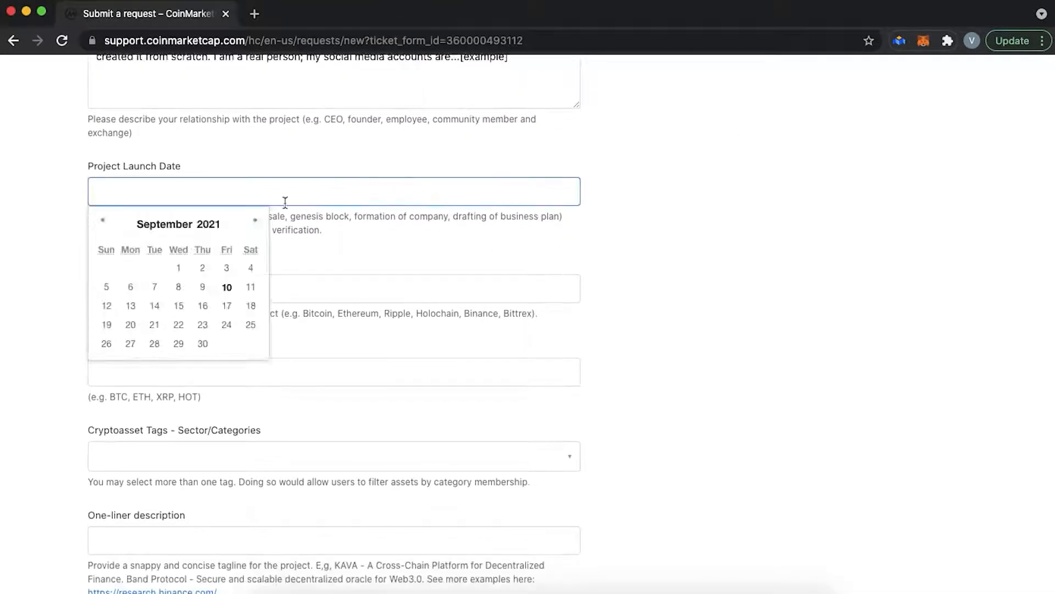
click(102, 223)
click(102, 222)
click(102, 222)
click(102, 223)
click(102, 223)
click(102, 222)
click(102, 222)
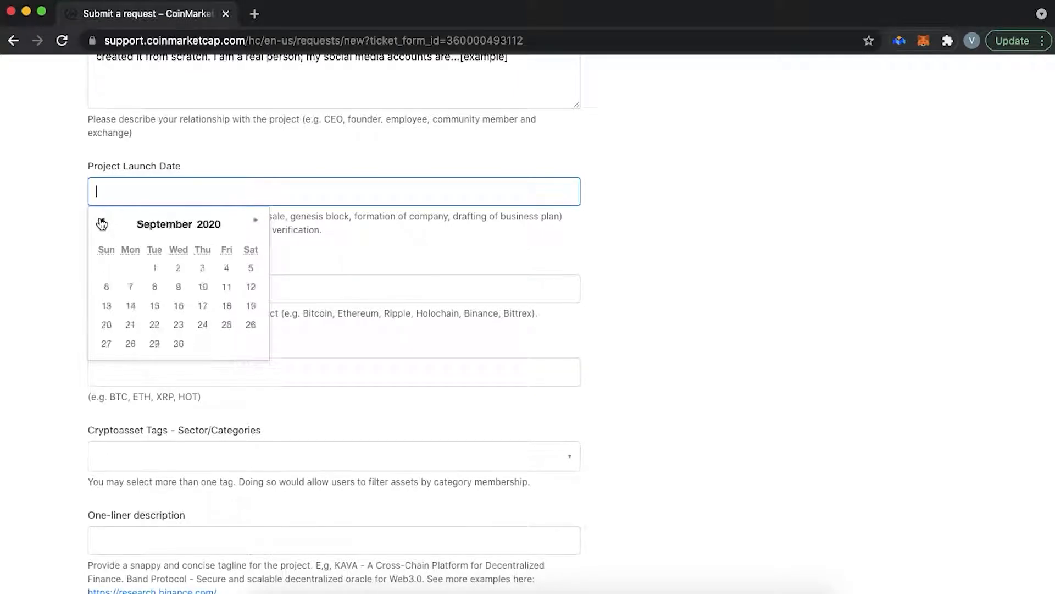
click(101, 223)
click(102, 223)
click(102, 222)
click(102, 222)
click(101, 223)
click(102, 223)
click(102, 223)
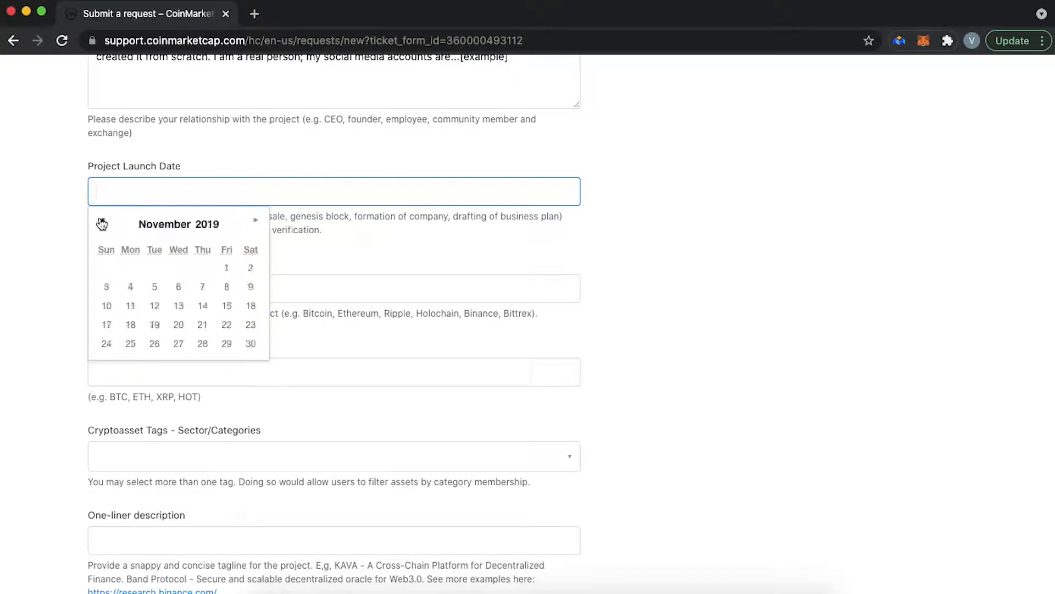
click(255, 221)
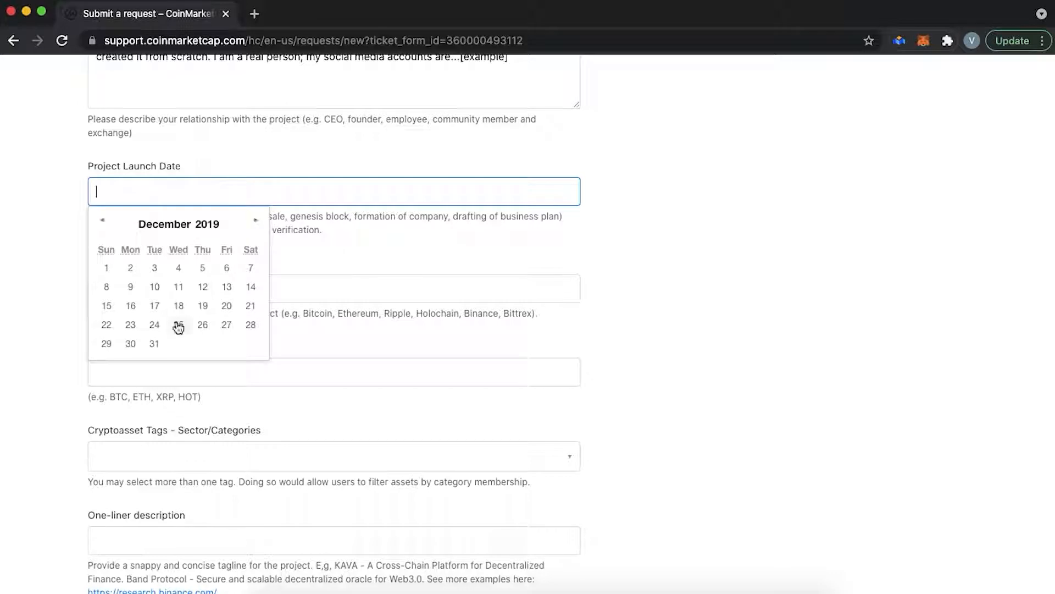
click(154, 344)
- Enter project name SuperCoin and ticker SPC
click(255, 290)
text(SuperCoin)
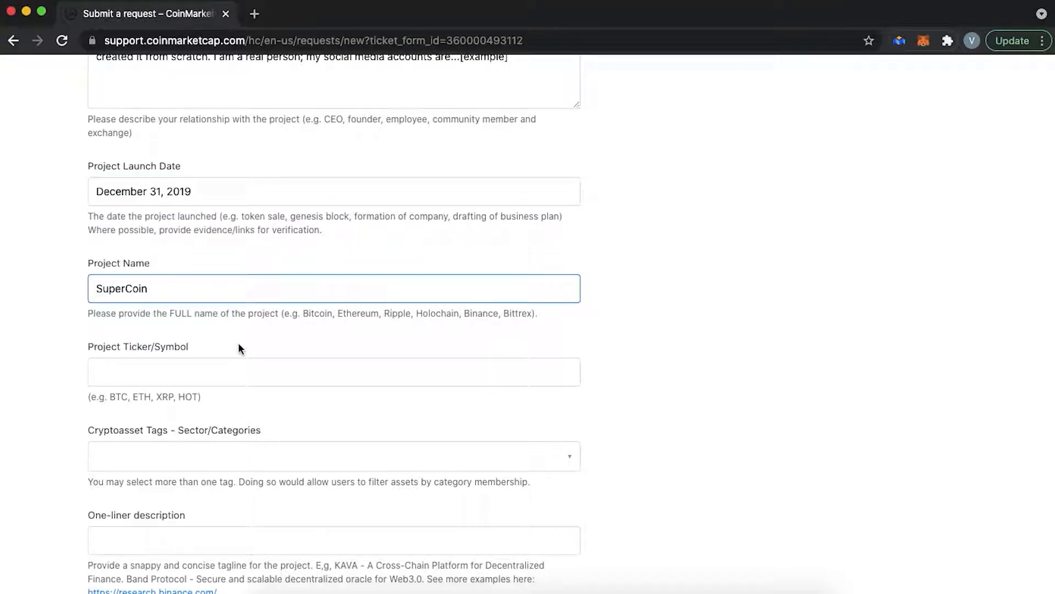
click(281, 365)
text(SPC)
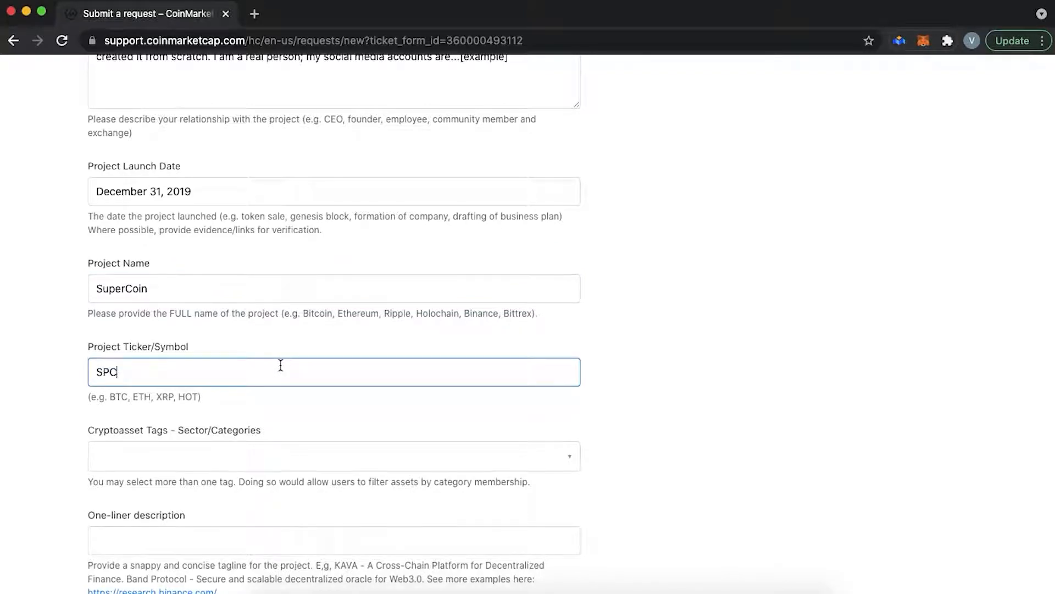
- Tag the project with Health and Media in the Tags list
scroll(280, 365, down, 5)
click(288, 267)
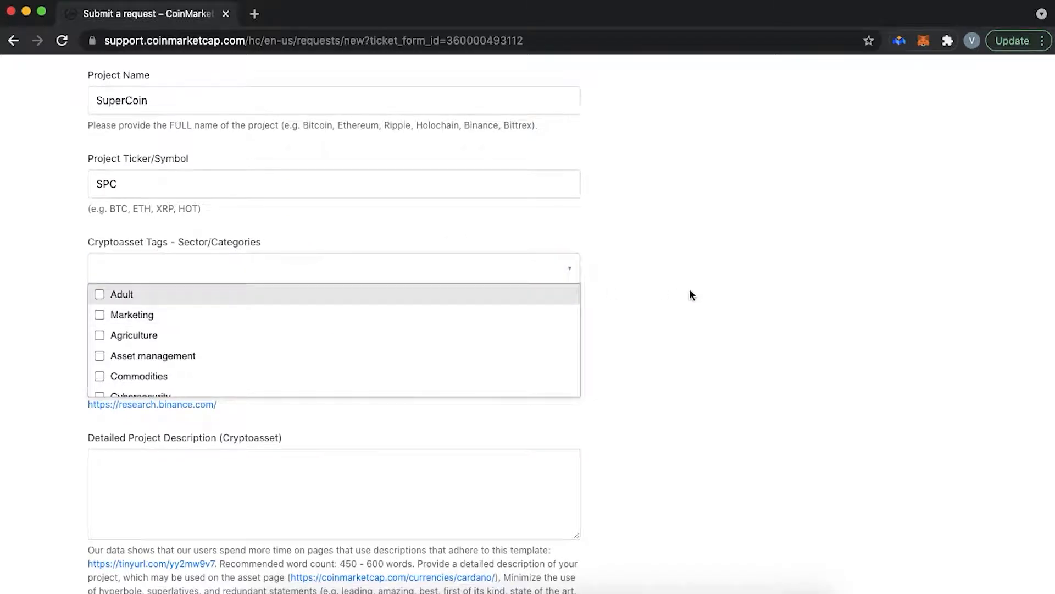
scroll(177, 383, down, 8)
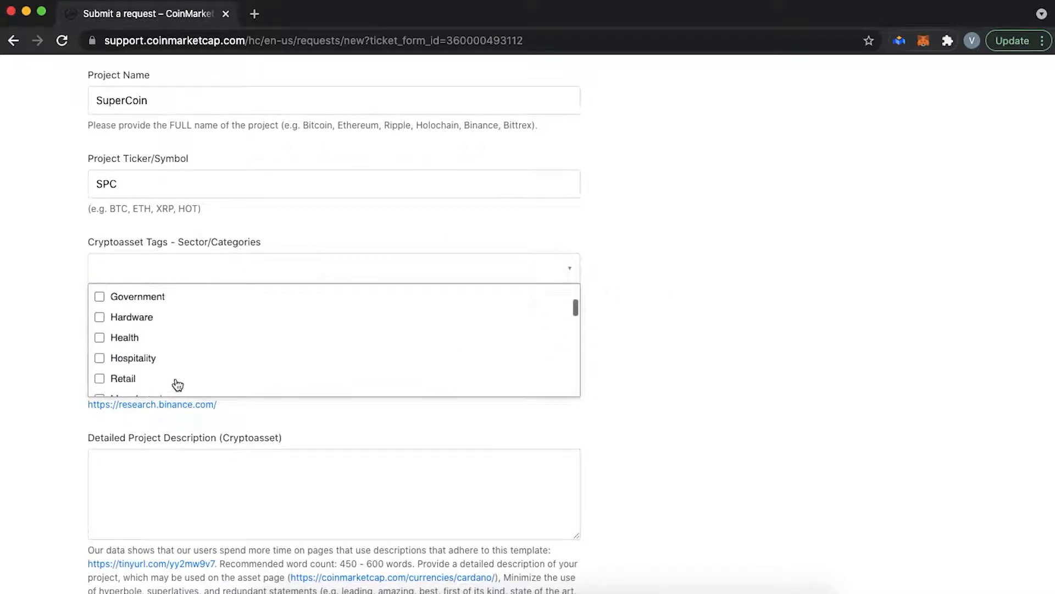
click(100, 337)
scroll(101, 347, down, 3)
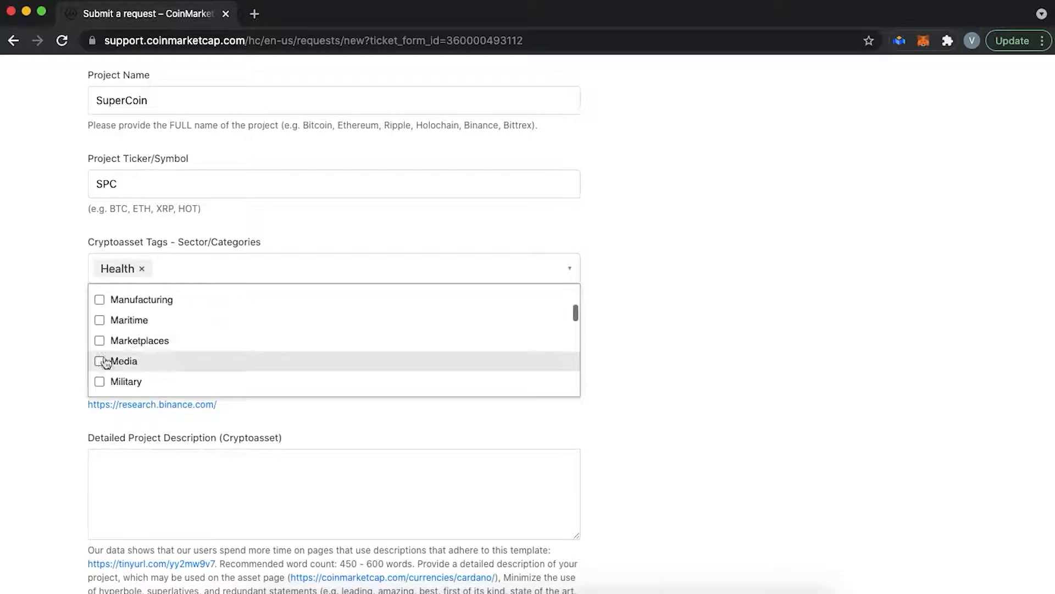
click(101, 362)
- Paste 'SuperCoin, SPC - Decentralized blockchain platform providing health assistance' as the one-liner description
click(698, 359)
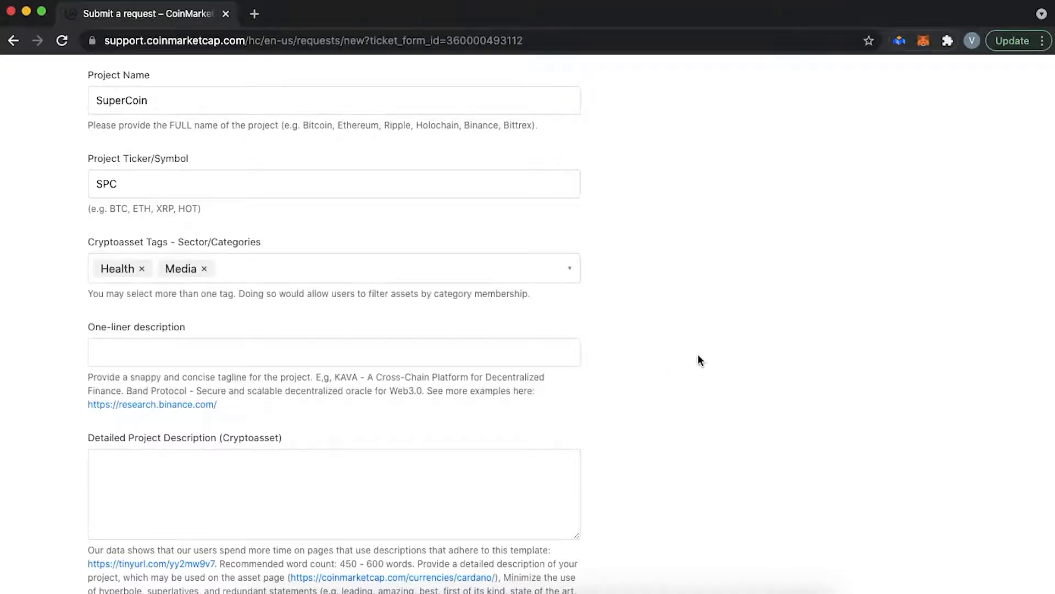
scroll(698, 356, down, 3)
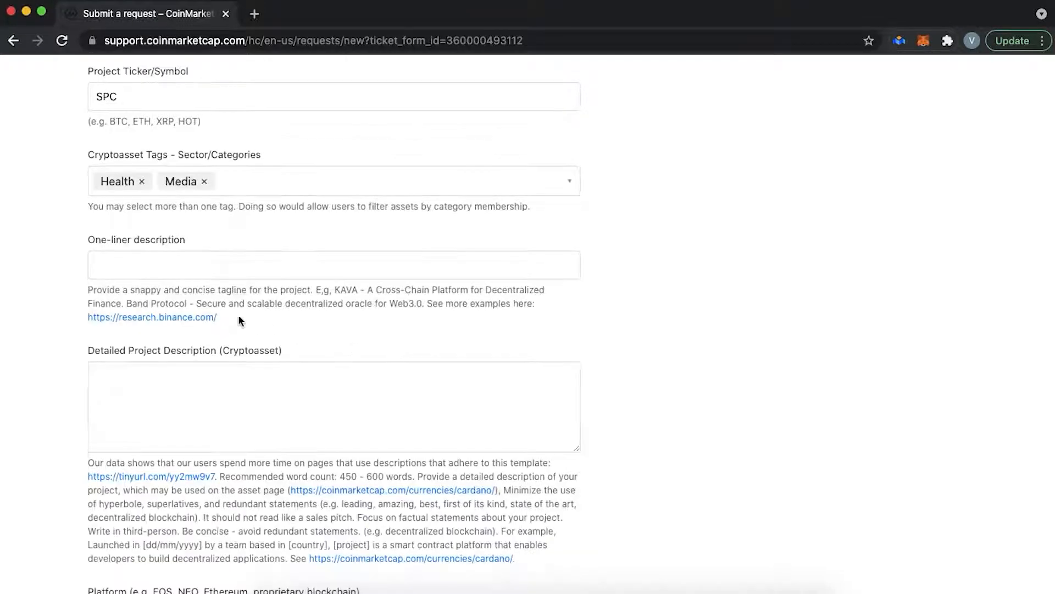
click(188, 269)
text(SuperCoin, SPC - Decentralized blockchain platform providing health assistance)
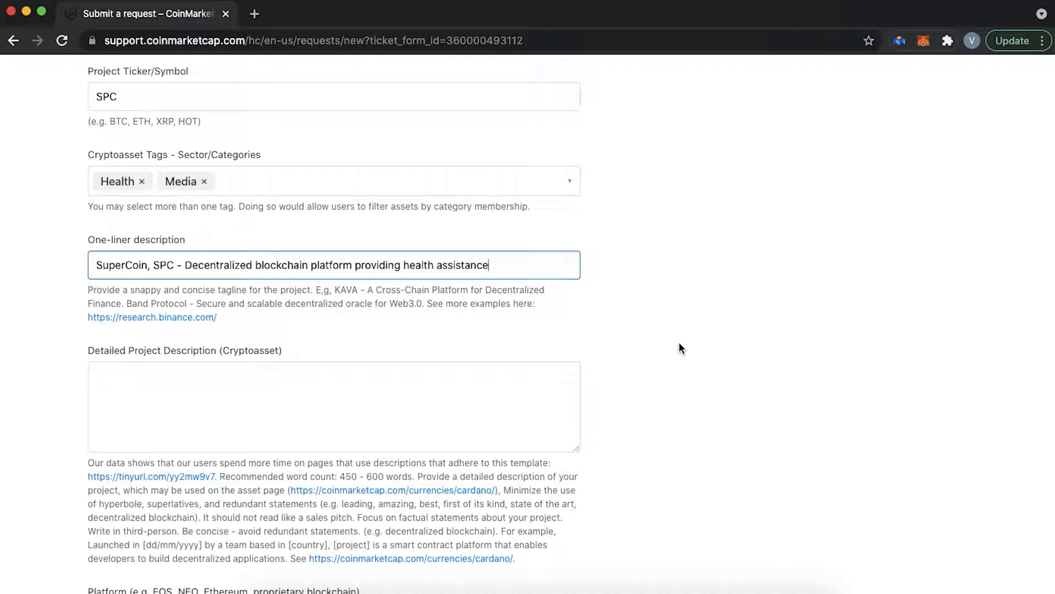
click(342, 362)
scroll(342, 370, down, 3)
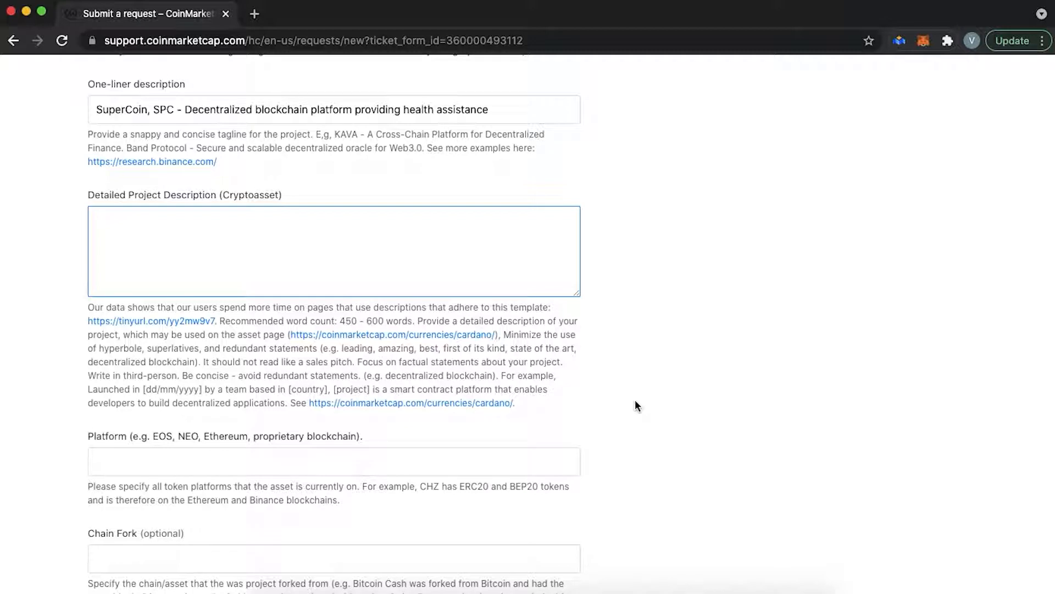
super+click(495, 403)
super+click(443, 335)
super+click(151, 321)
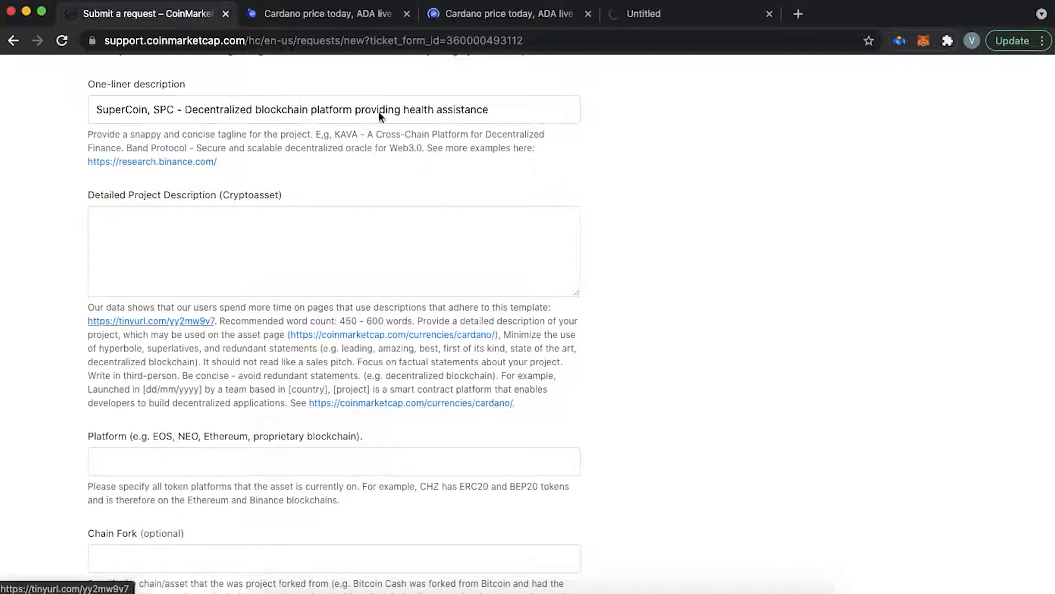
key(ctrl+Tab)
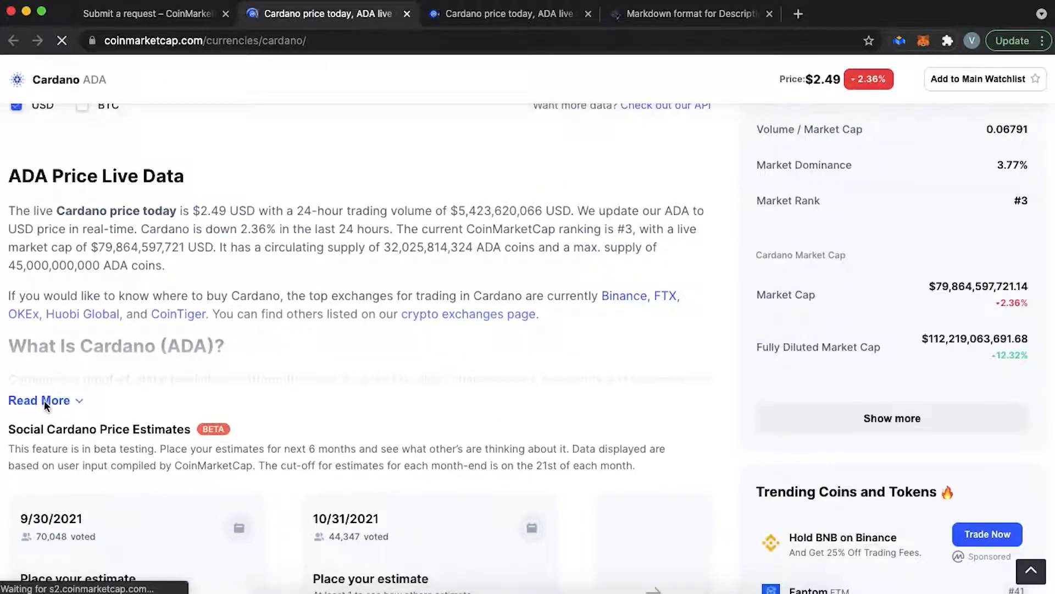
click(44, 400)
scroll(111, 411, down, 4)
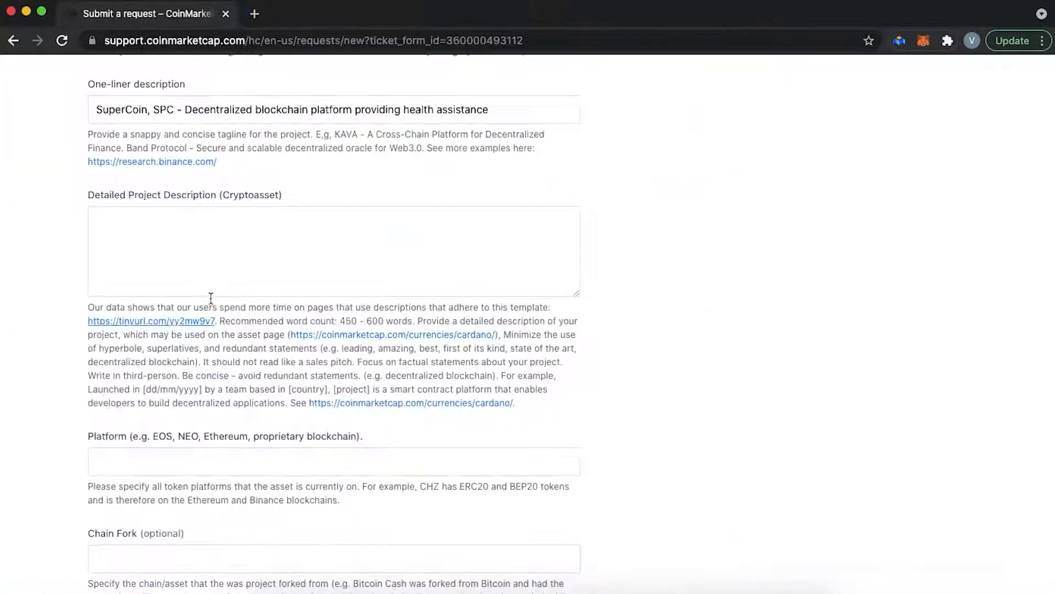
scroll(229, 407, down, 1)
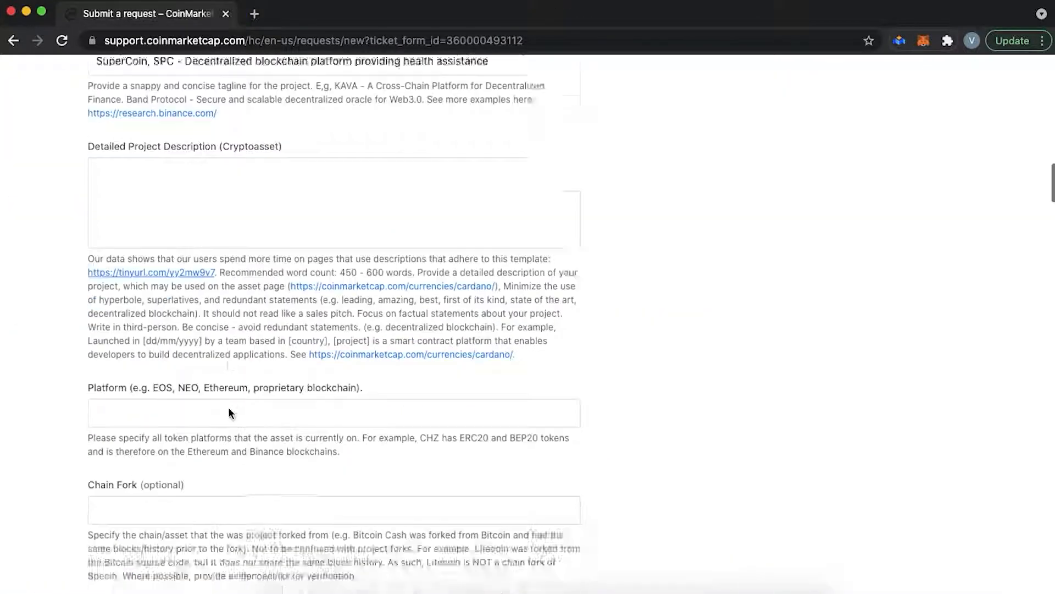
scroll(229, 407, down, 4)
- Paste 'Ethereum ERC-20 token' into the Platform field, leaving Chain Fork empty
click(215, 199)
key(super+v)
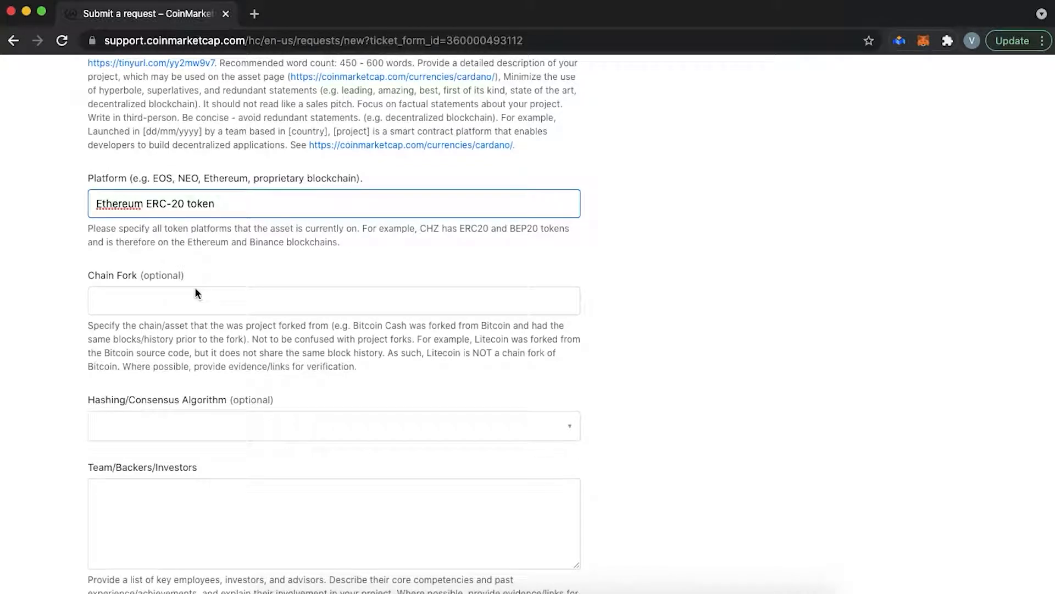
click(192, 302)
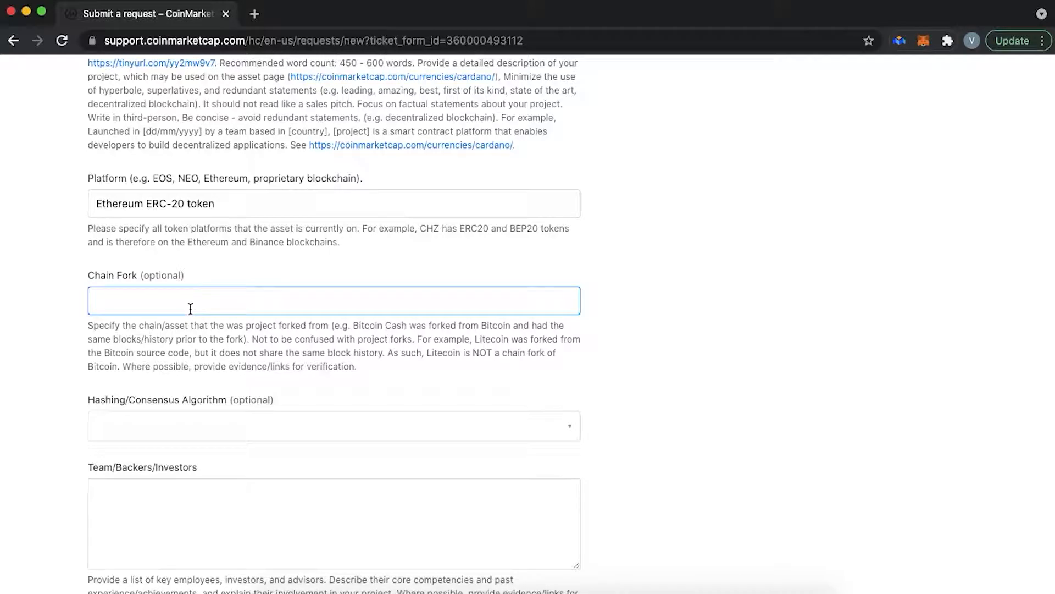
scroll(191, 309, down, 3)
- Select Hybrid - PoW & PoS as the Hashing/Consensus Algorithm
click(198, 286)
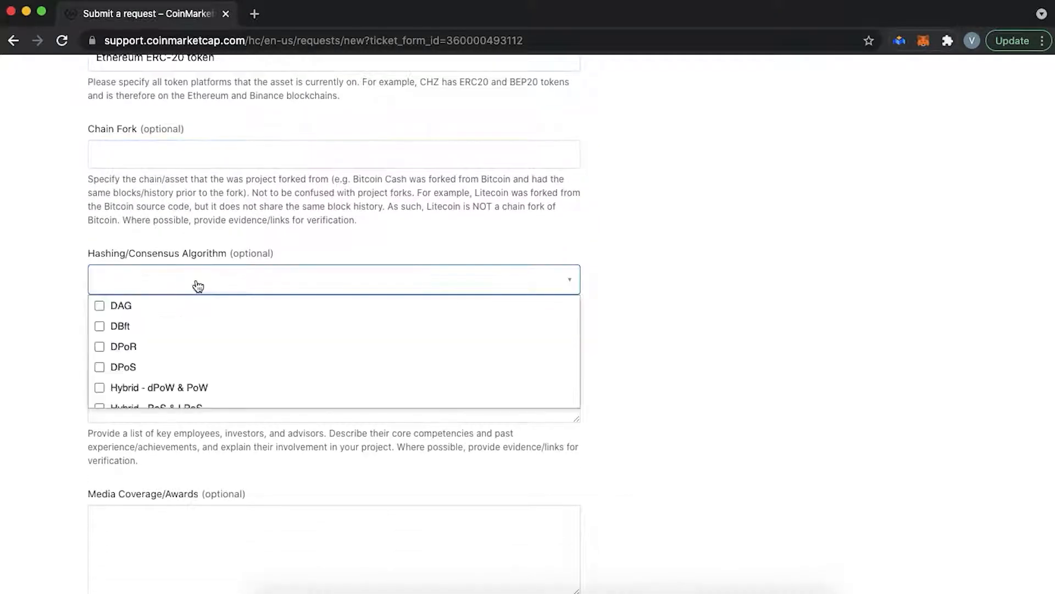
scroll(181, 344, down, 5)
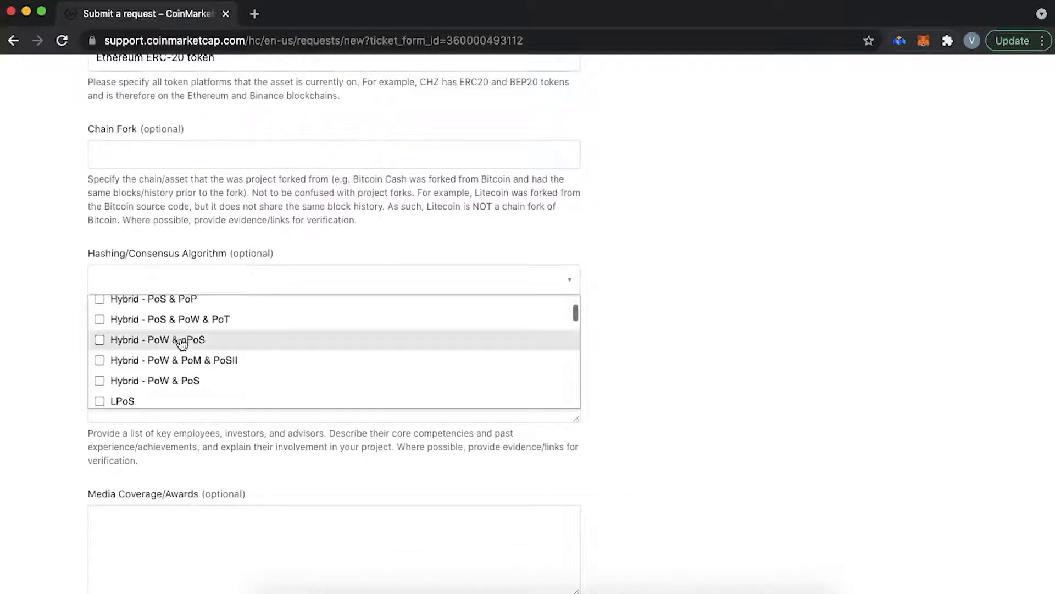
click(181, 346)
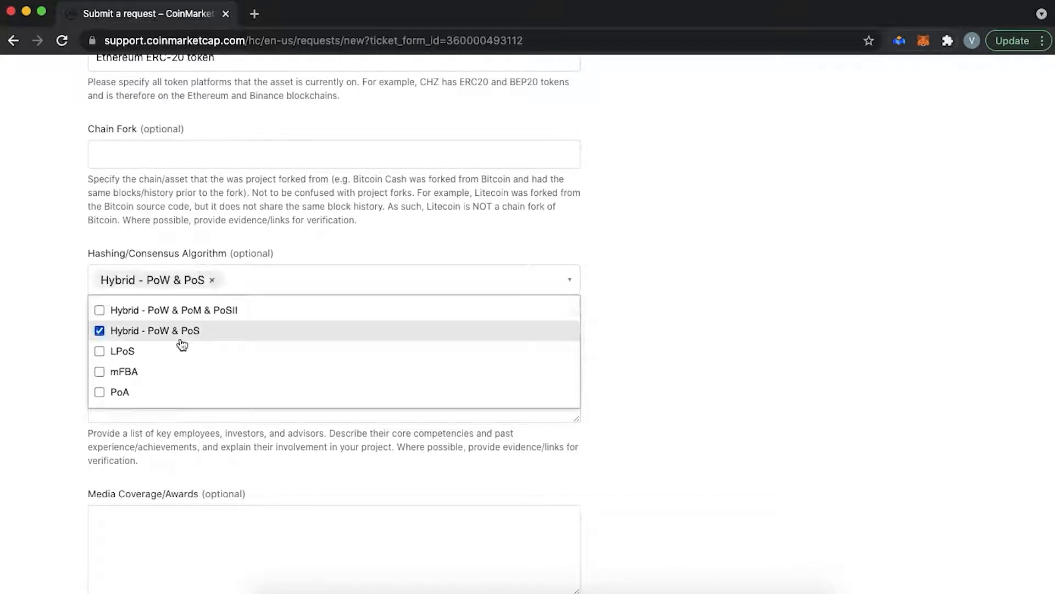
click(662, 302)
scroll(662, 303, down, 2)
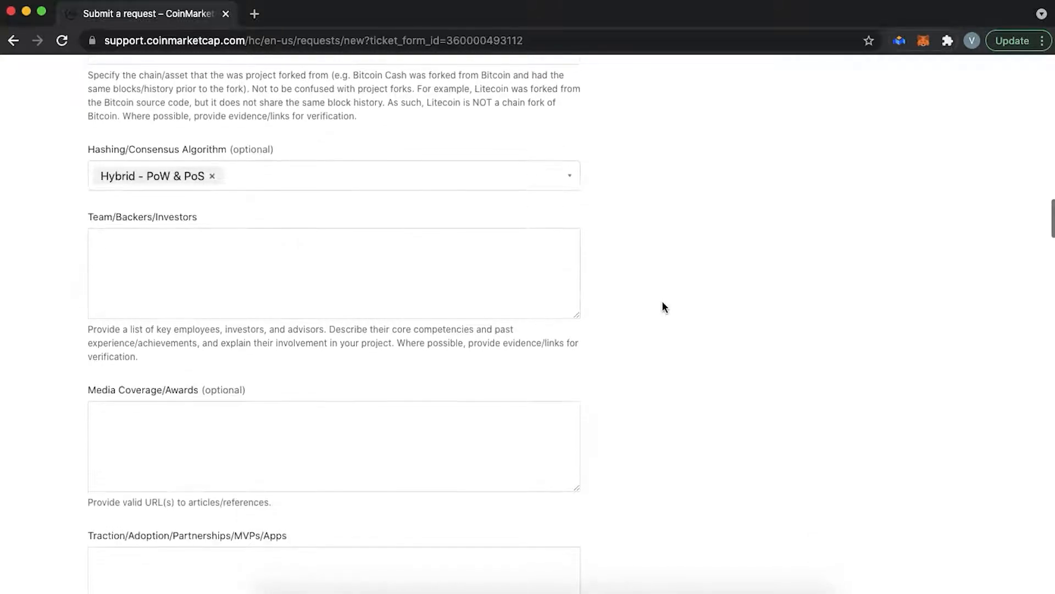
- Move through the team, media coverage and traction fields down to Country of Origin
click(312, 277)
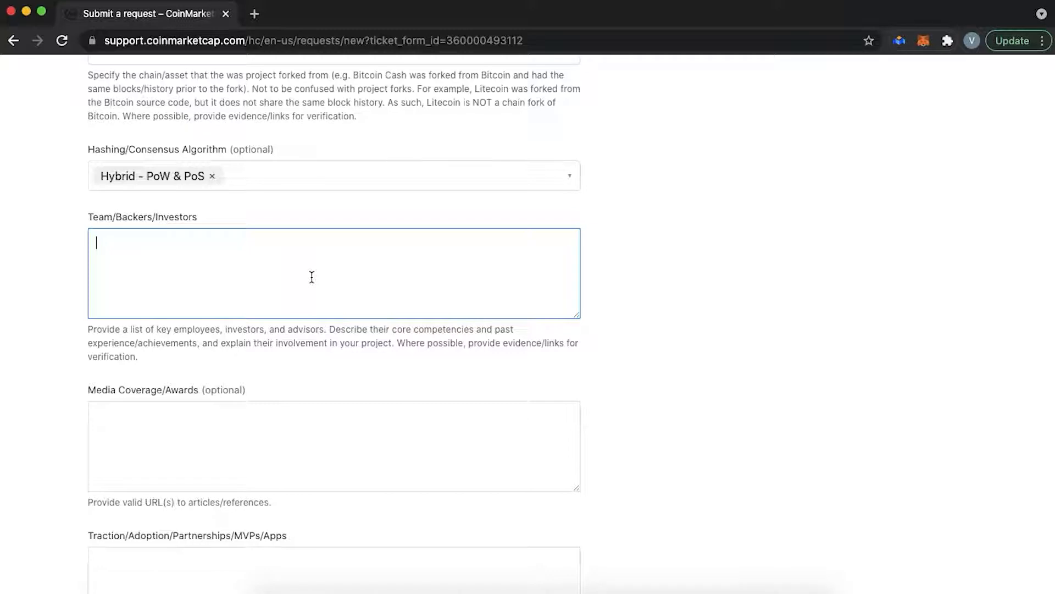
scroll(318, 302, down, 4)
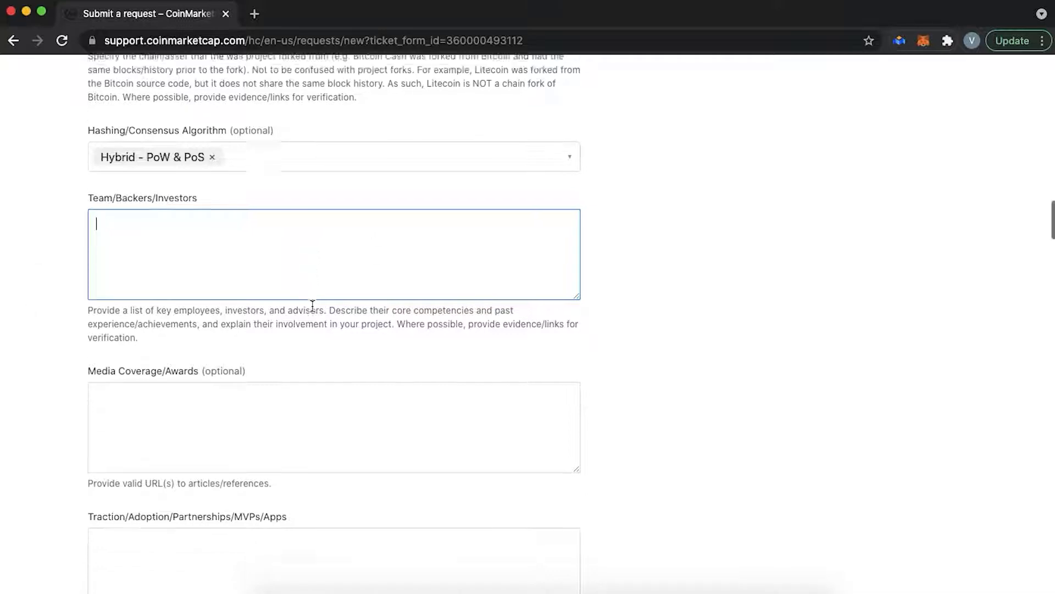
click(237, 247)
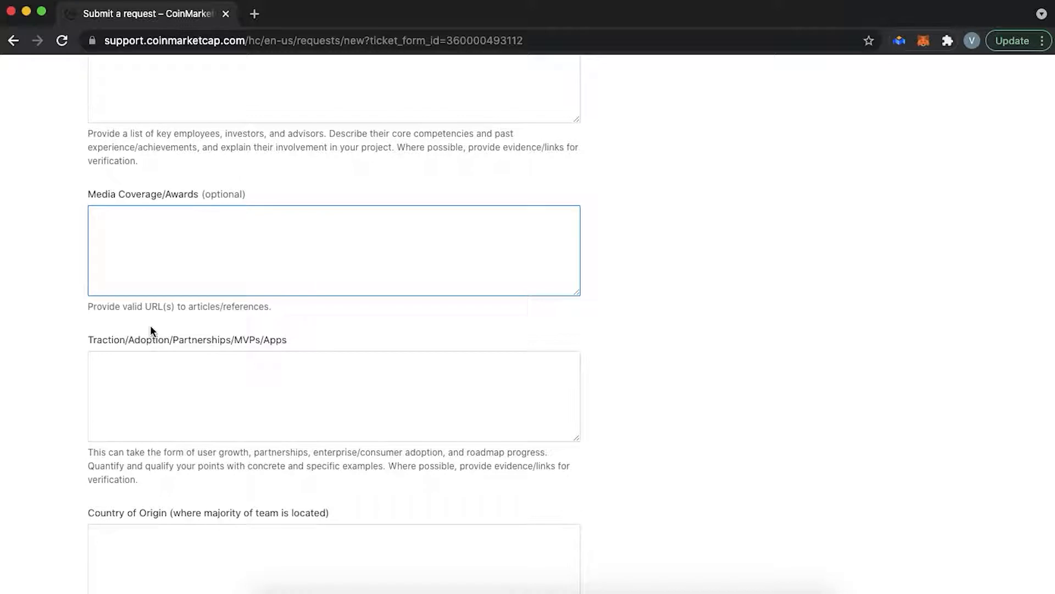
scroll(259, 381, down, 3)
click(180, 282)
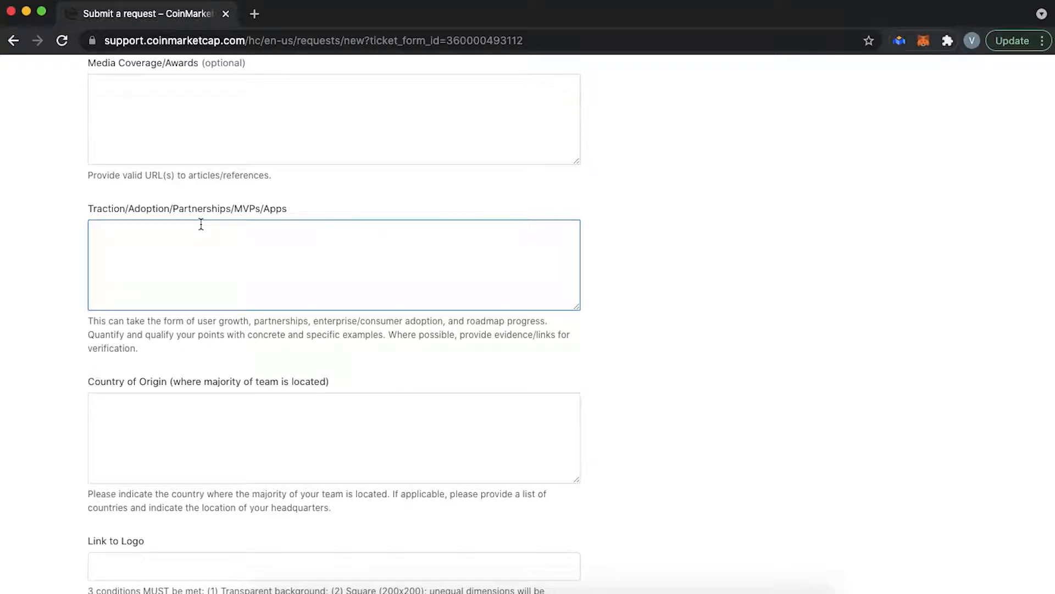
click(187, 423)
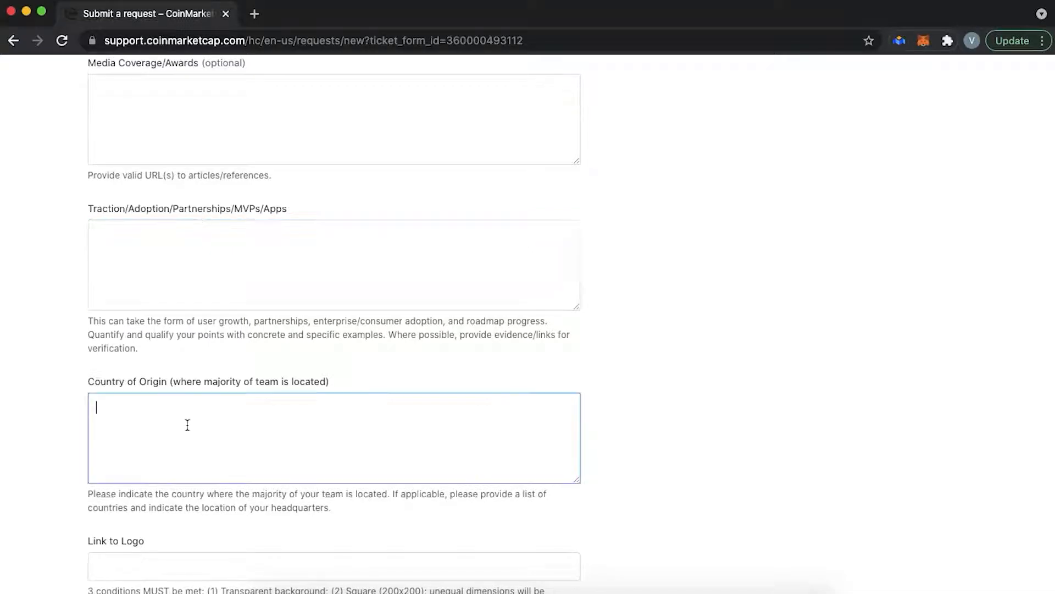
scroll(184, 458, down, 5)
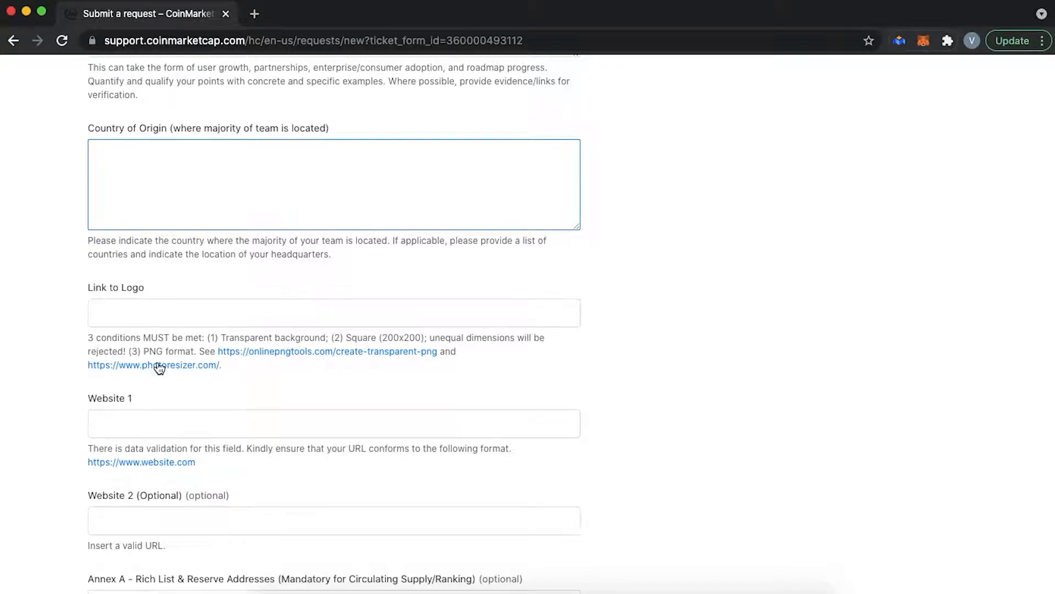
super+click(328, 356)
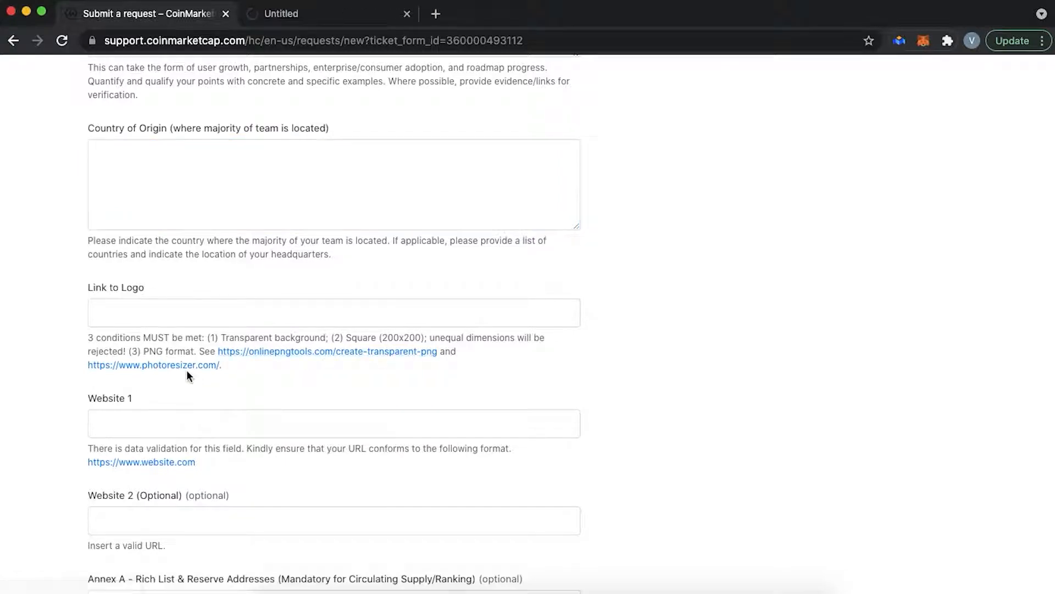
super+click(186, 367)
click(329, 13)
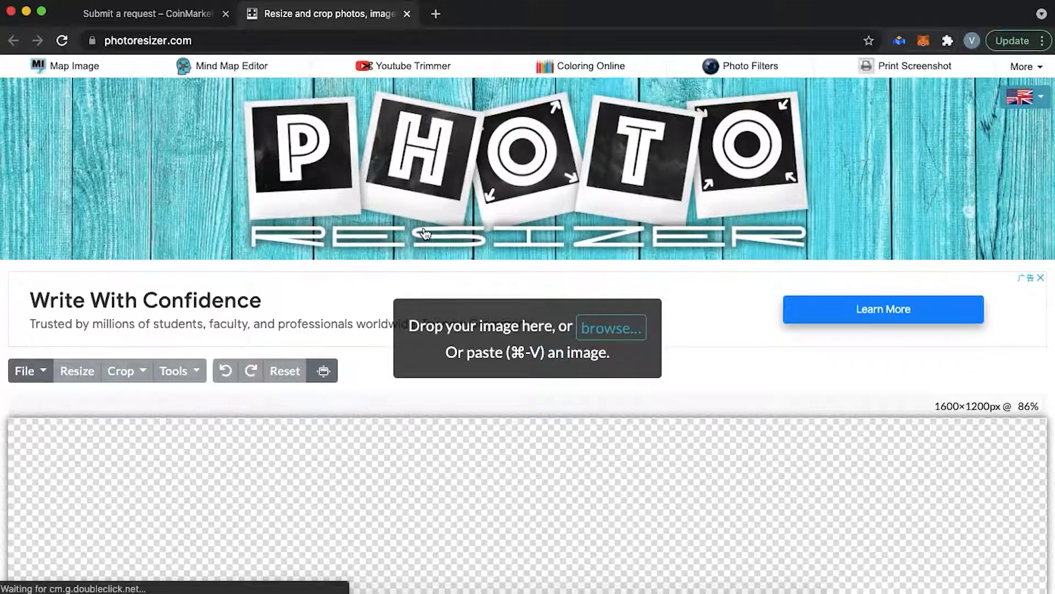
scroll(424, 228, down, 5)
key(super+w)
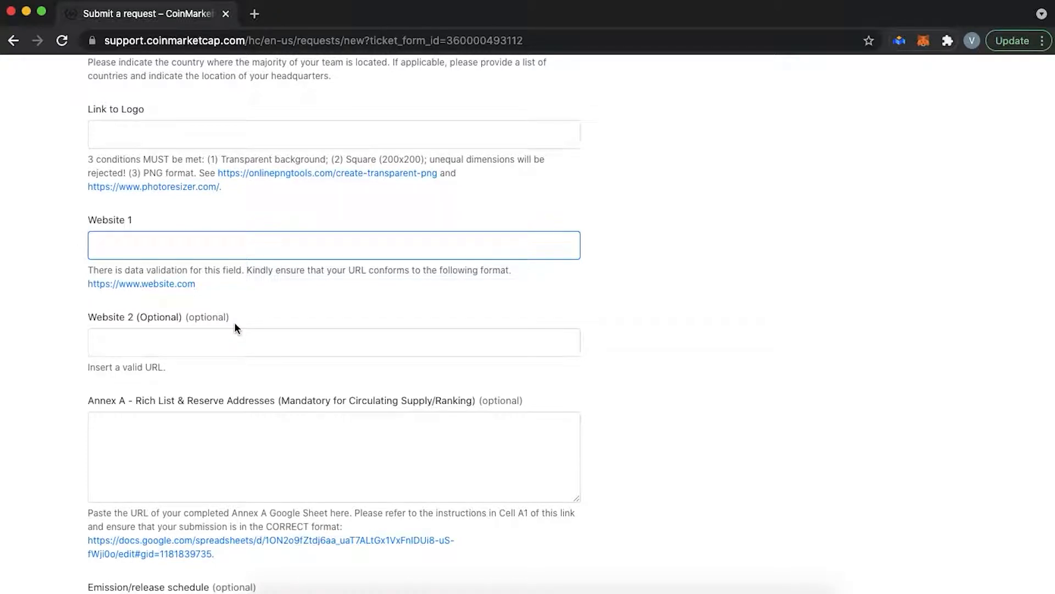
- Open the Annex A – Rich List & Reserve Addresses Google Sheet template in a new tab
scroll(234, 321, down, 3)
click(157, 196)
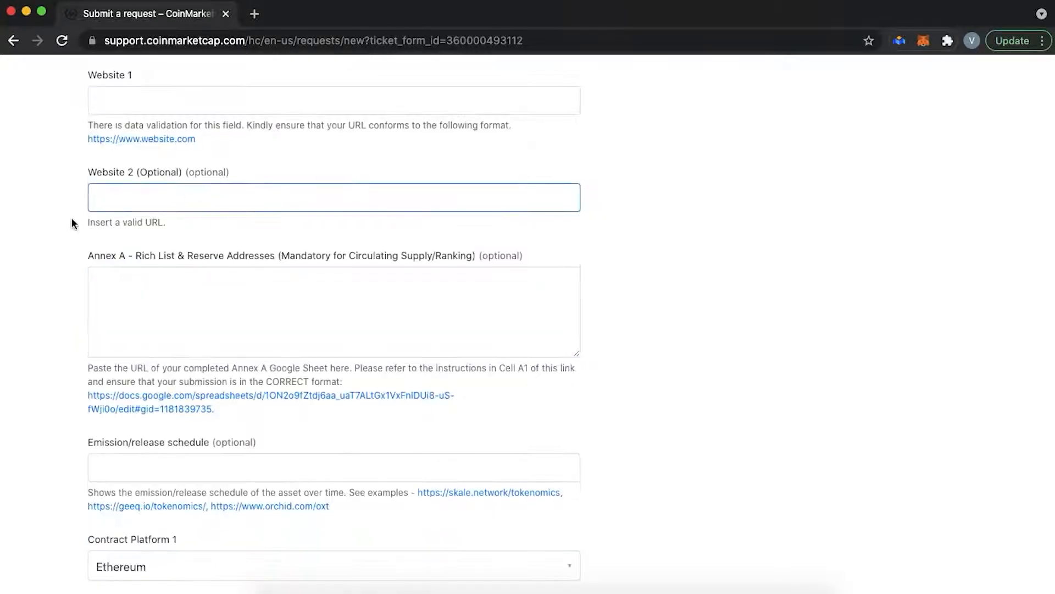
click(112, 319)
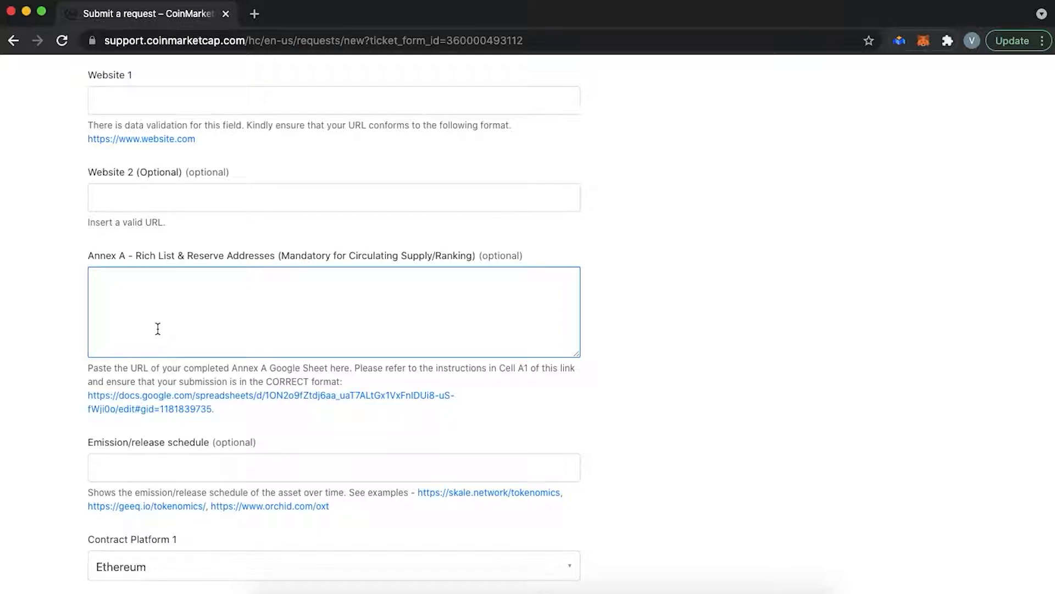
scroll(176, 329, down, 1)
click(197, 360)
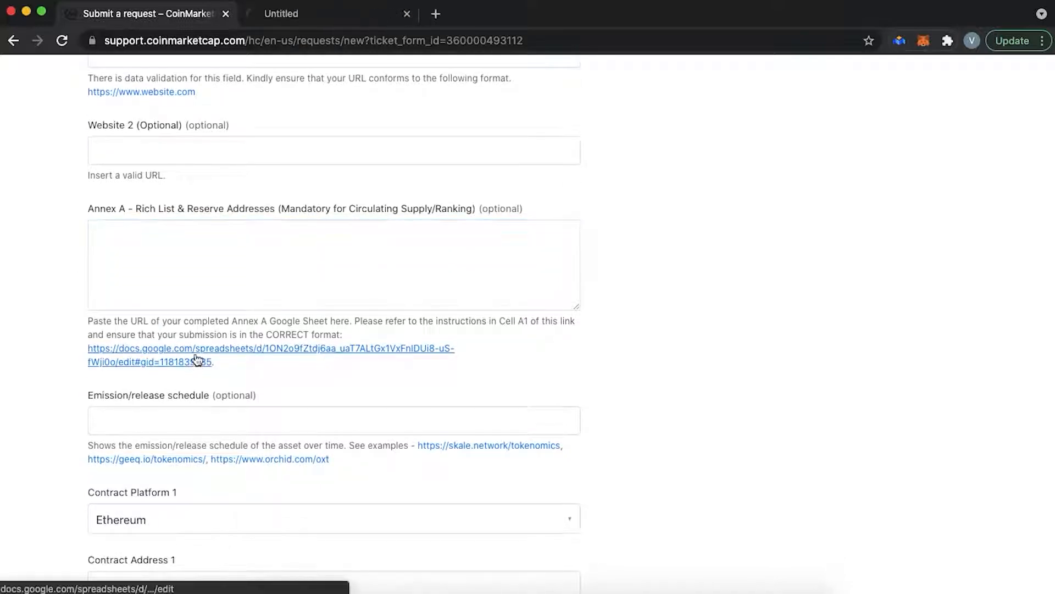
click(322, 22)
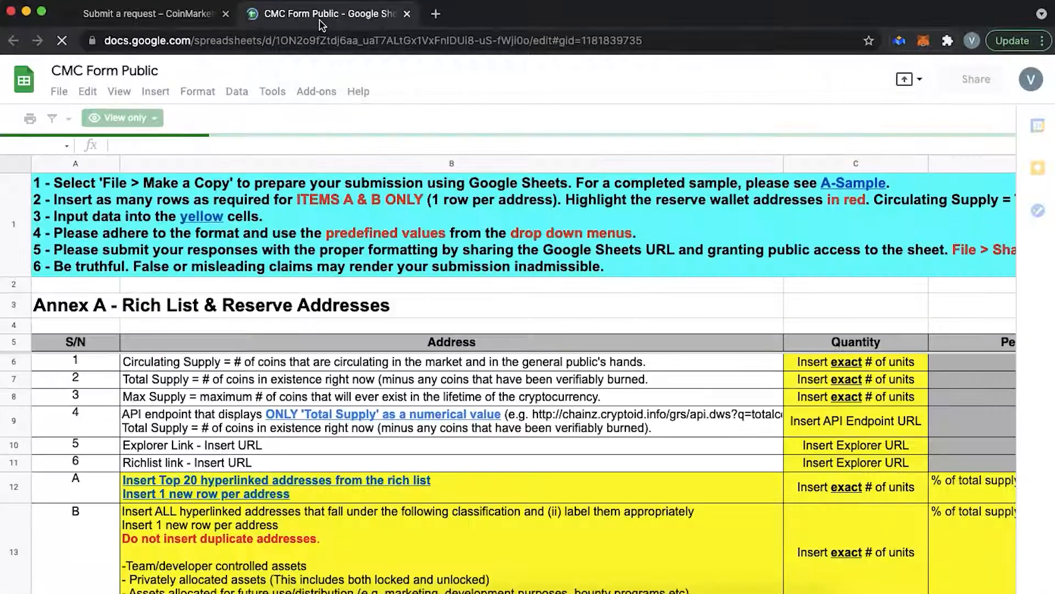
- Look through the template's Annex B–I sheets and the A, B, C and F Sample sheets
scroll(392, 397, down, 3)
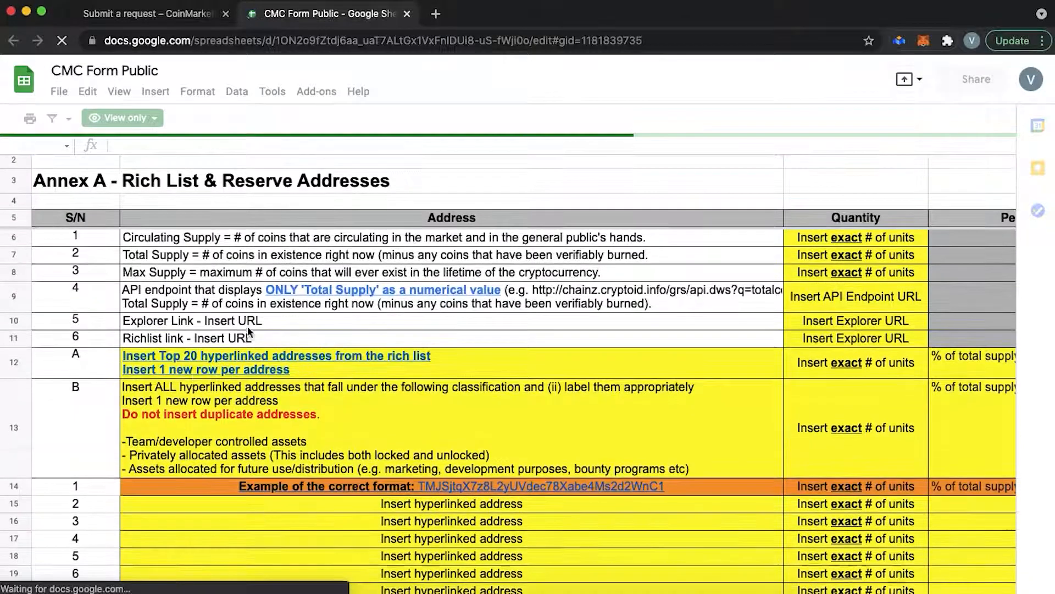
scroll(453, 422, down, 3)
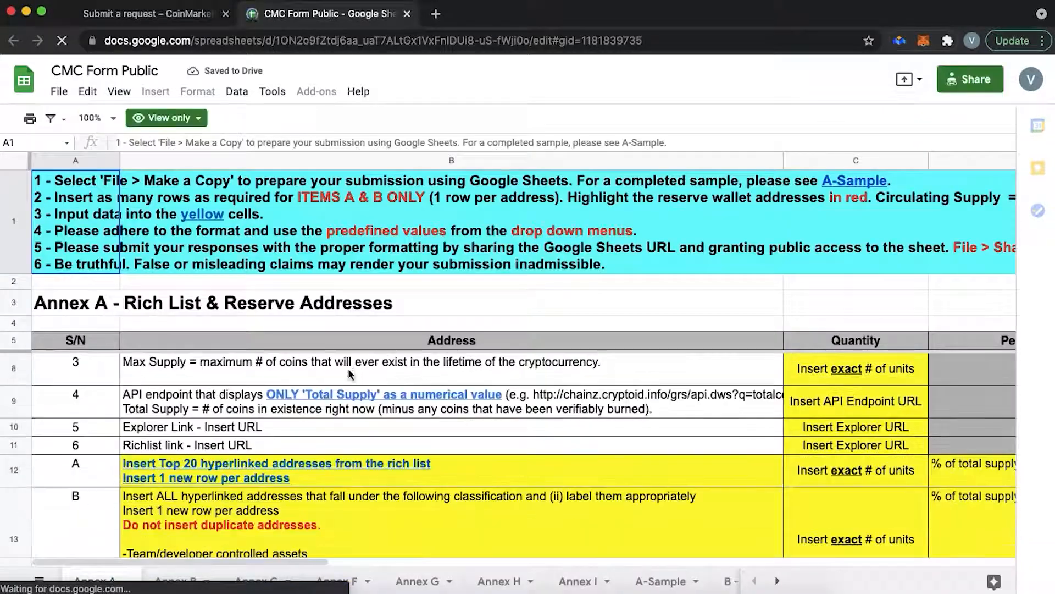
scroll(348, 371, down, 2)
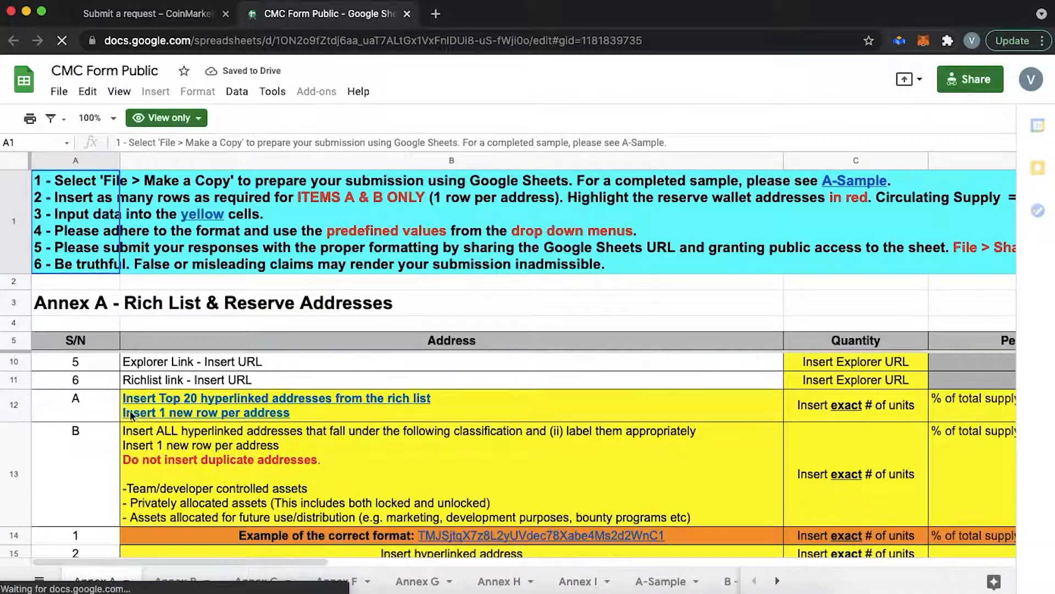
click(171, 582)
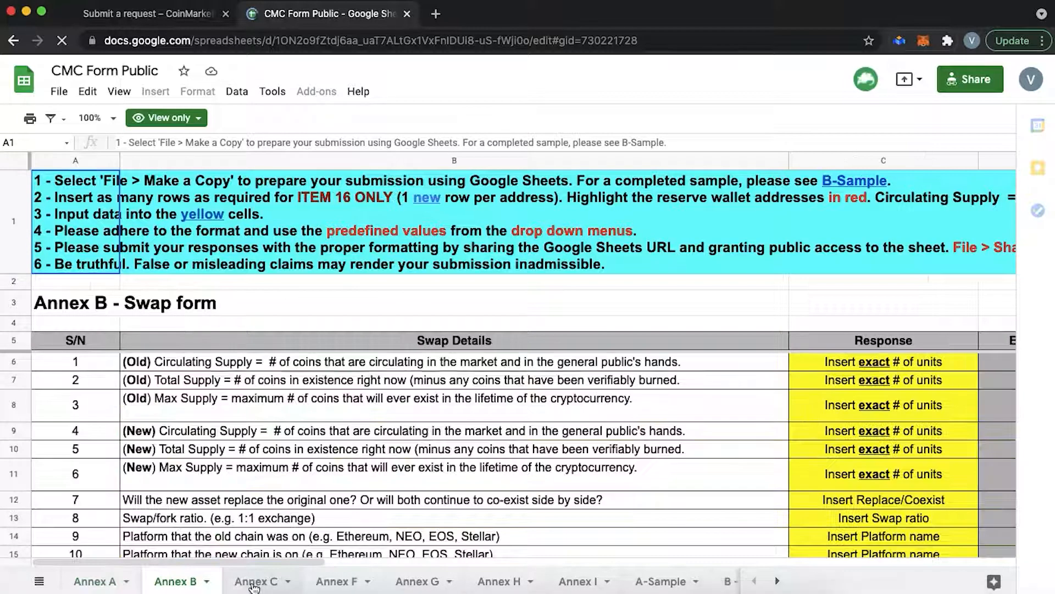
click(253, 585)
click(334, 585)
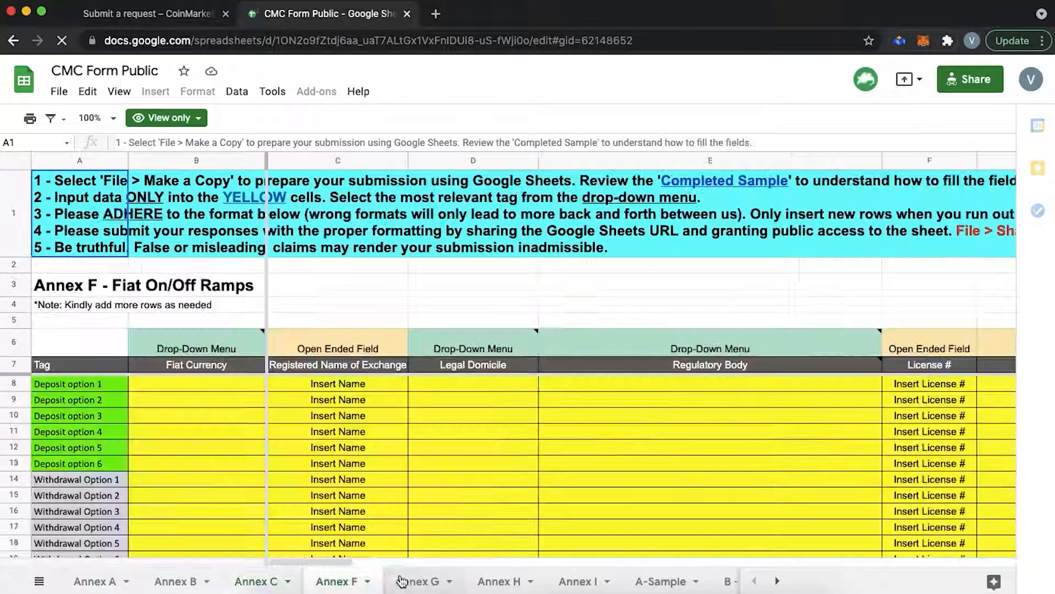
click(409, 581)
click(498, 583)
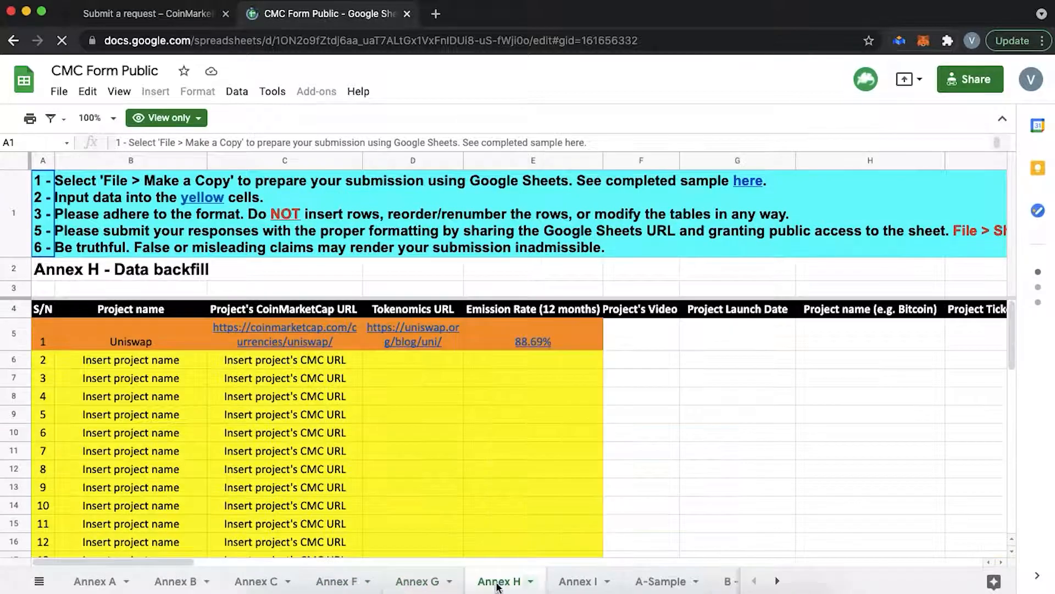
click(575, 582)
click(662, 583)
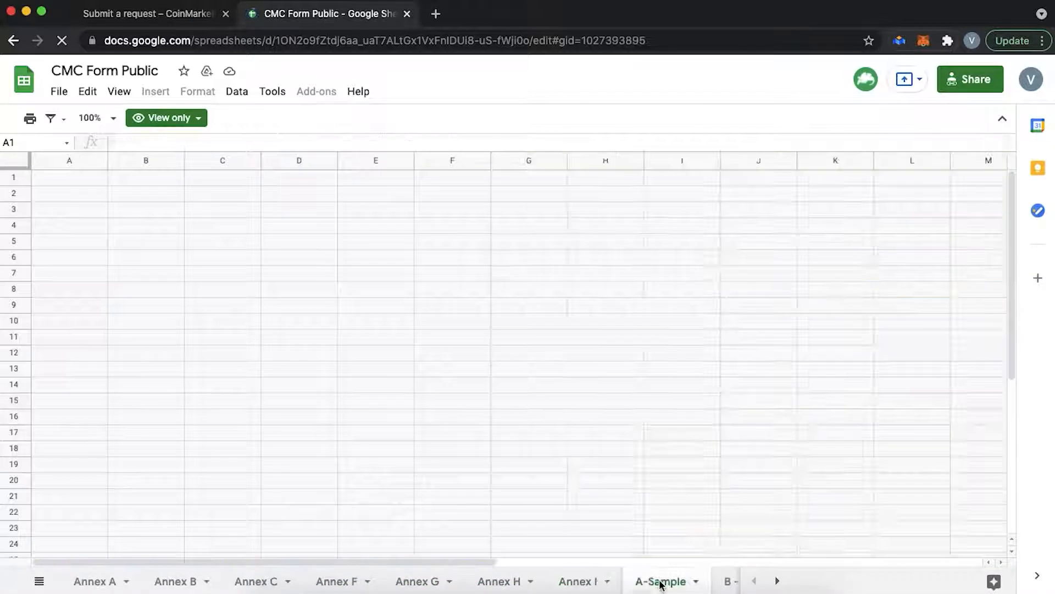
click(727, 583)
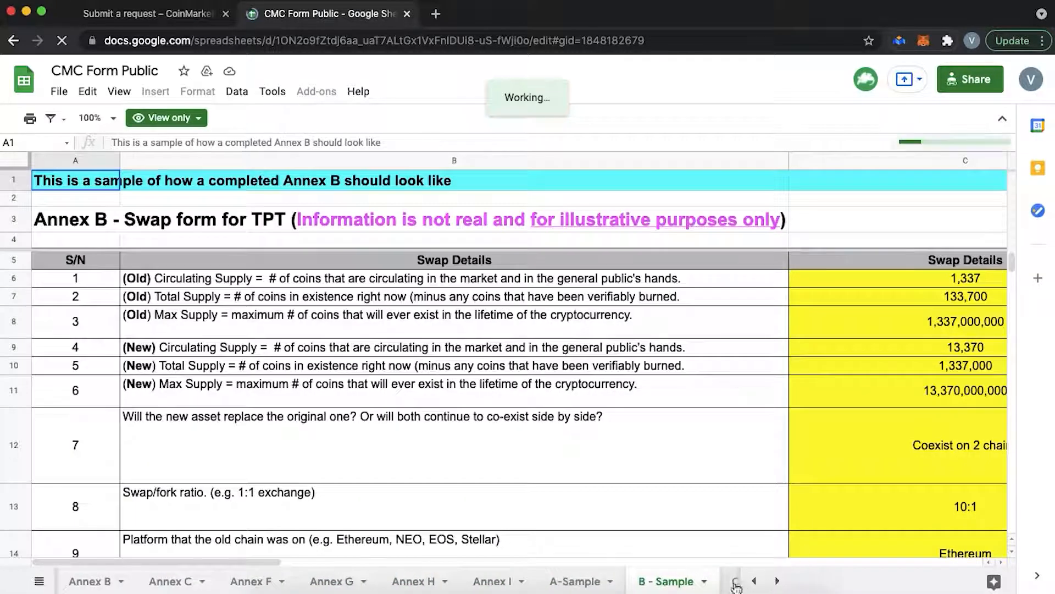
click(736, 581)
click(774, 583)
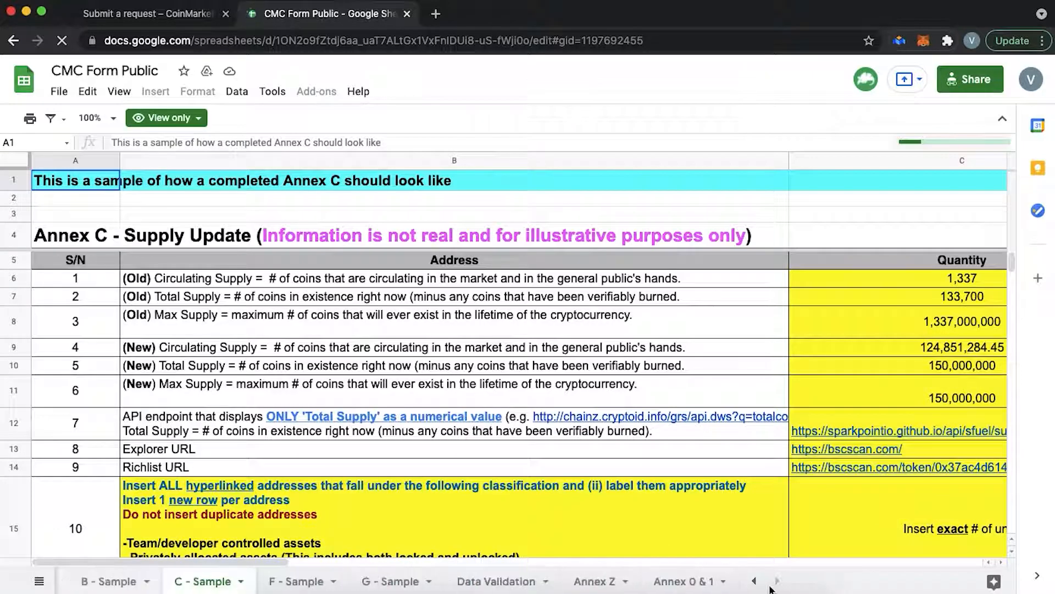
click(287, 582)
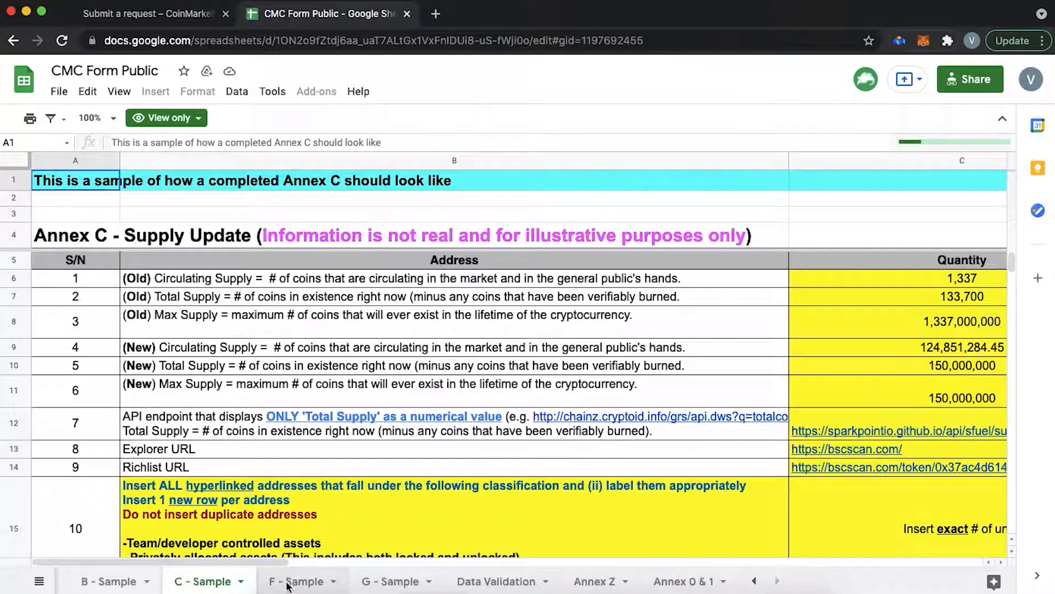
- Close the CMC Form Public spreadsheet and return to the Emission/release schedule field
key(super+w)
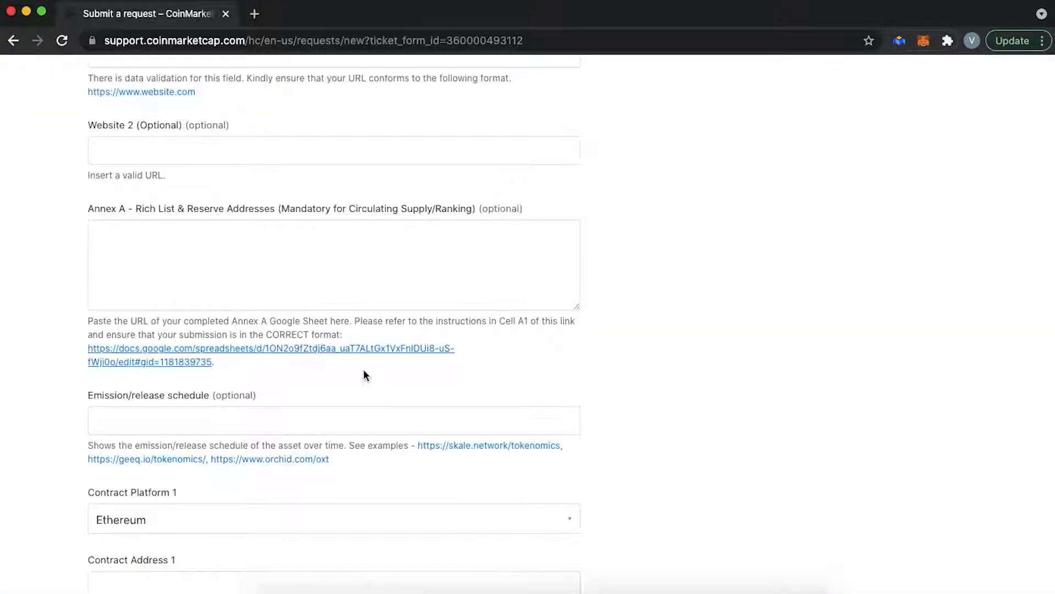
scroll(365, 372, down, 5)
click(201, 259)
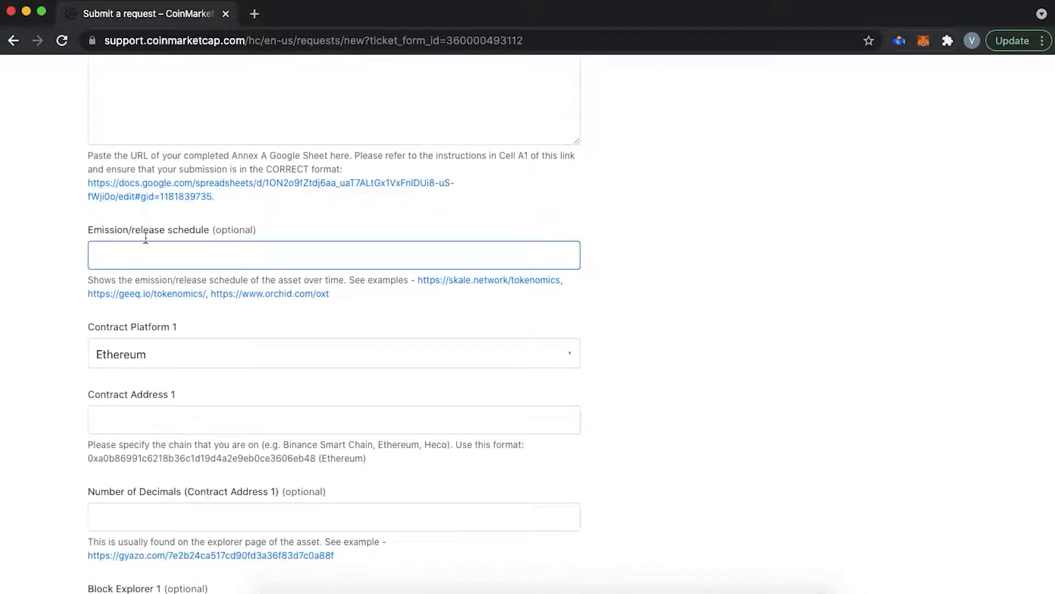
click(487, 283)
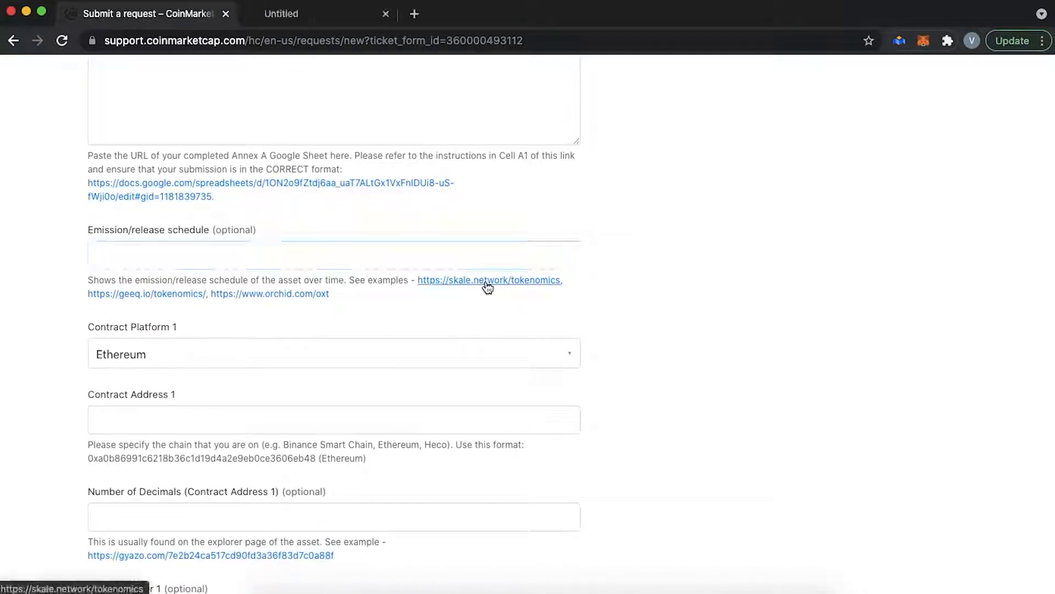
super+click(154, 294)
super+click(247, 293)
key(ctrl+Tab)
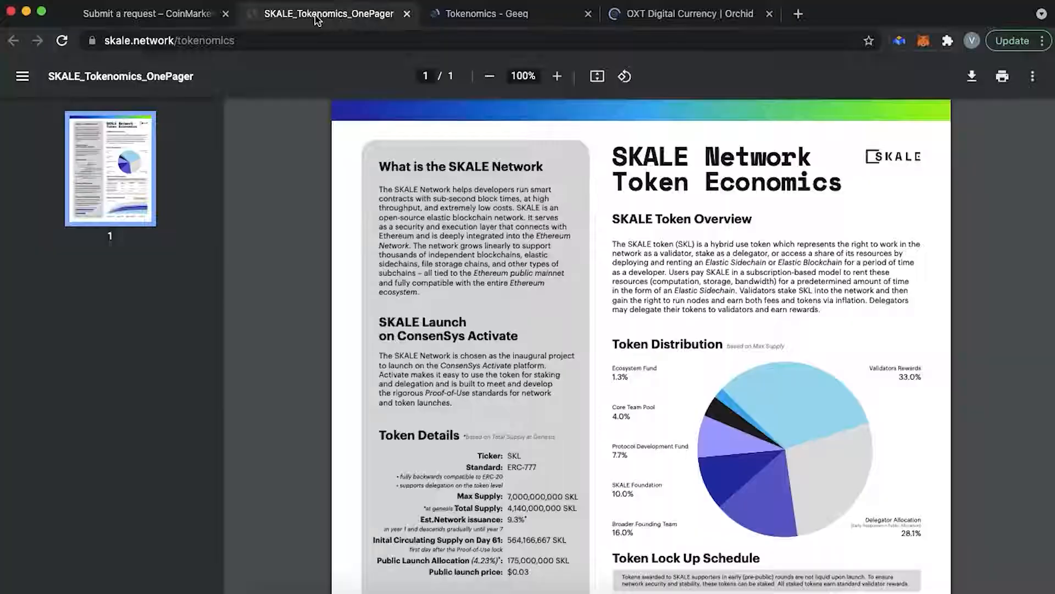
scroll(528, 292, down, 6)
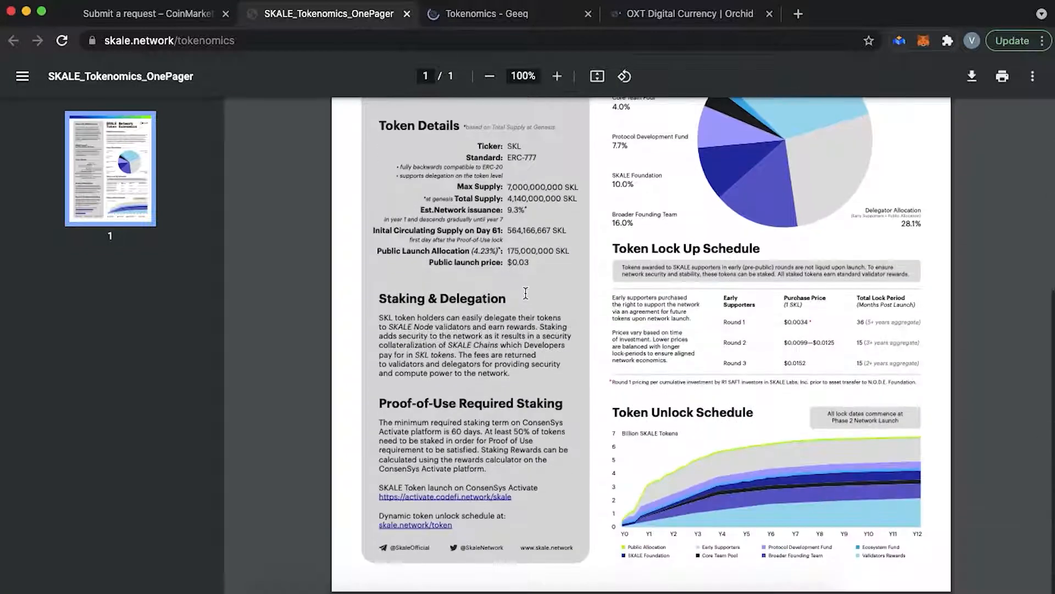
scroll(529, 292, up, 5)
key(super+w)
scroll(503, 326, down, 6)
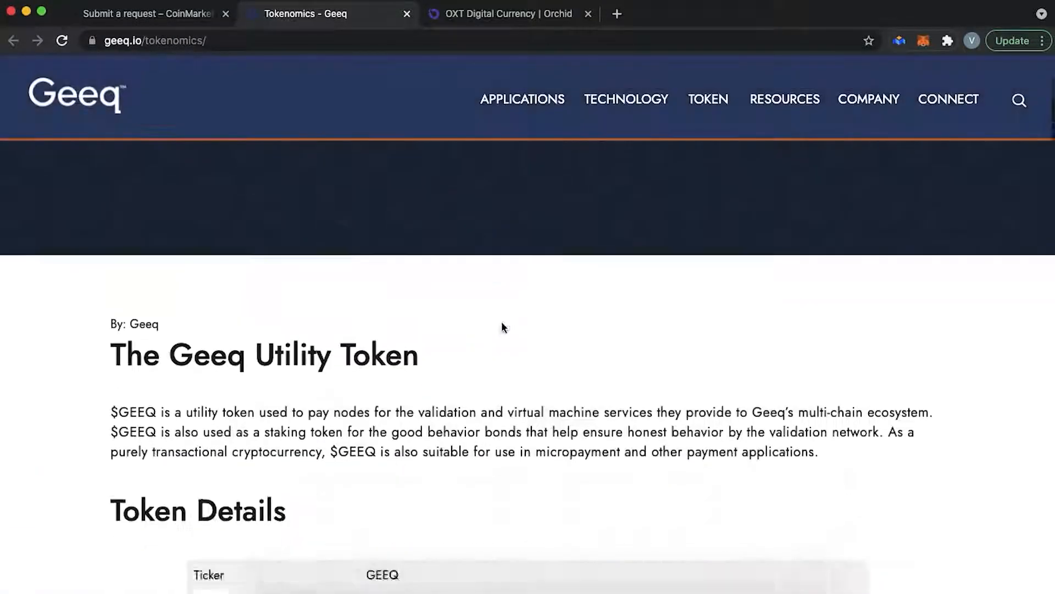
scroll(400, 508, down, 10)
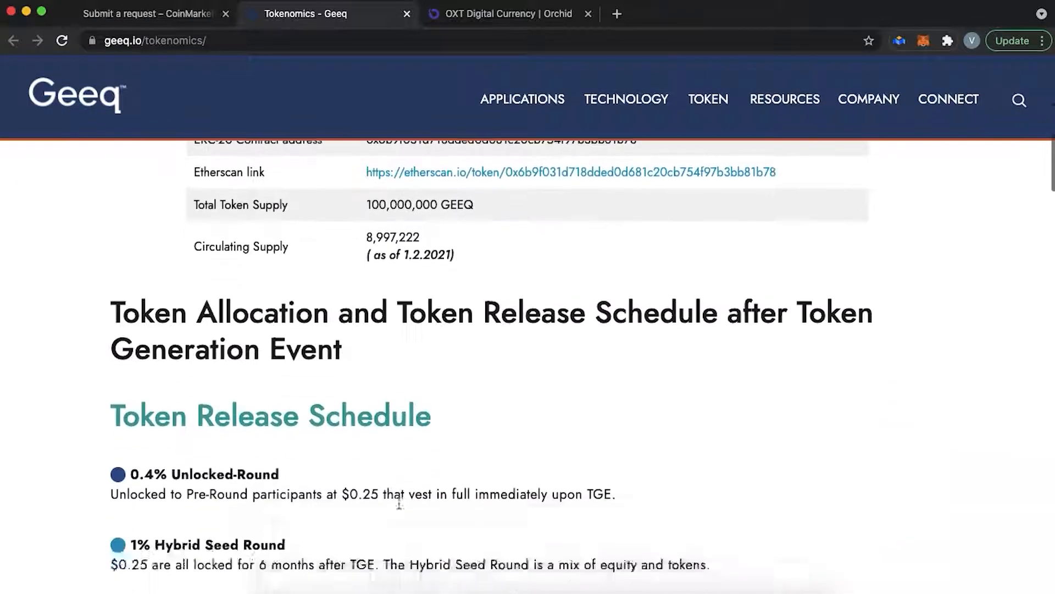
key(super+w)
scroll(398, 501, up, 2)
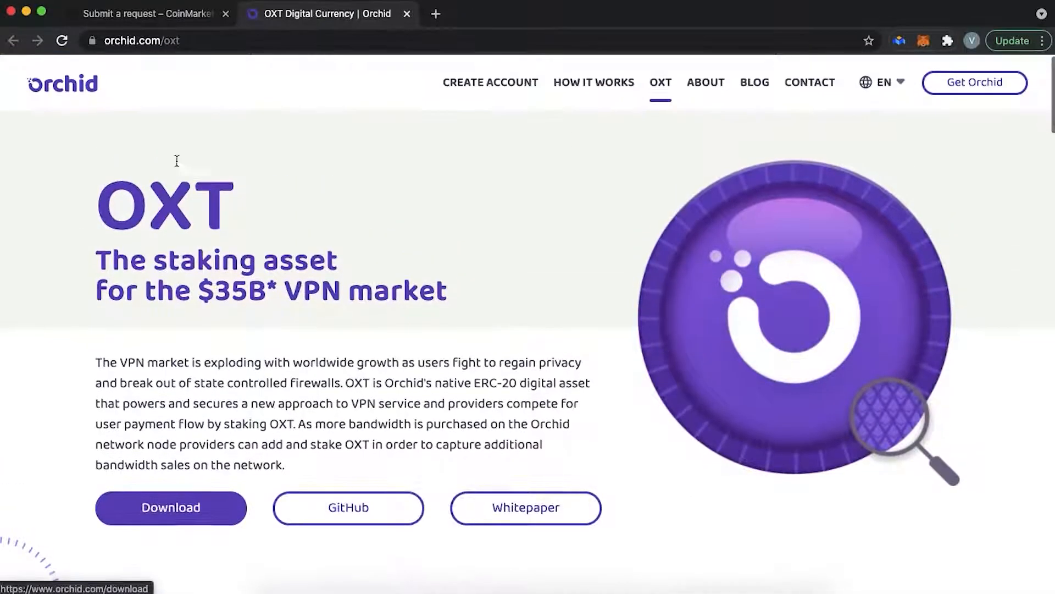
key(super+w)
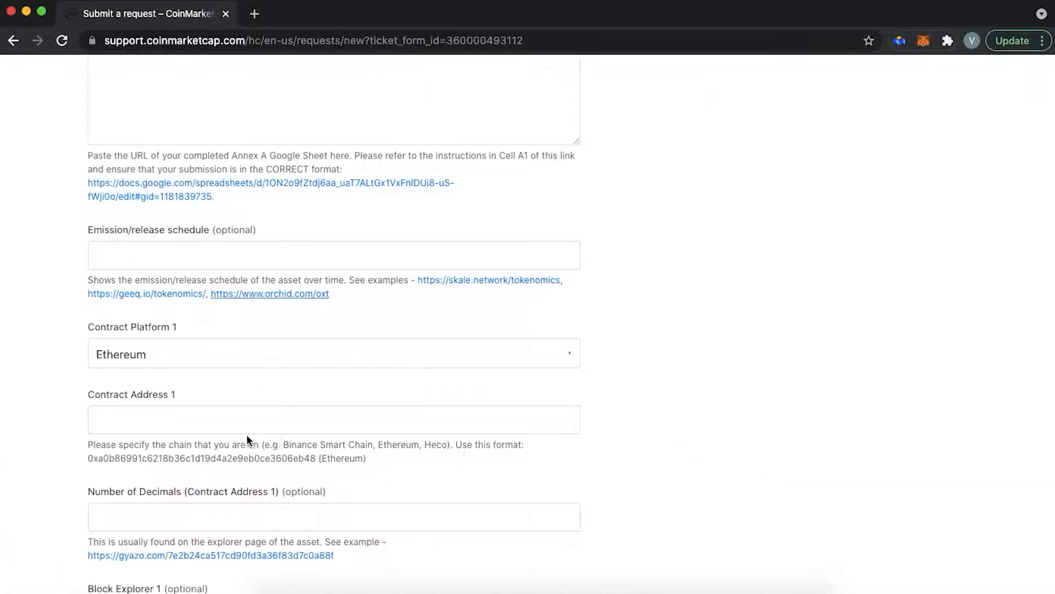
- Undo the pasted contract address and set Contract Platform 1 to Ethereum
scroll(197, 429, down, 5)
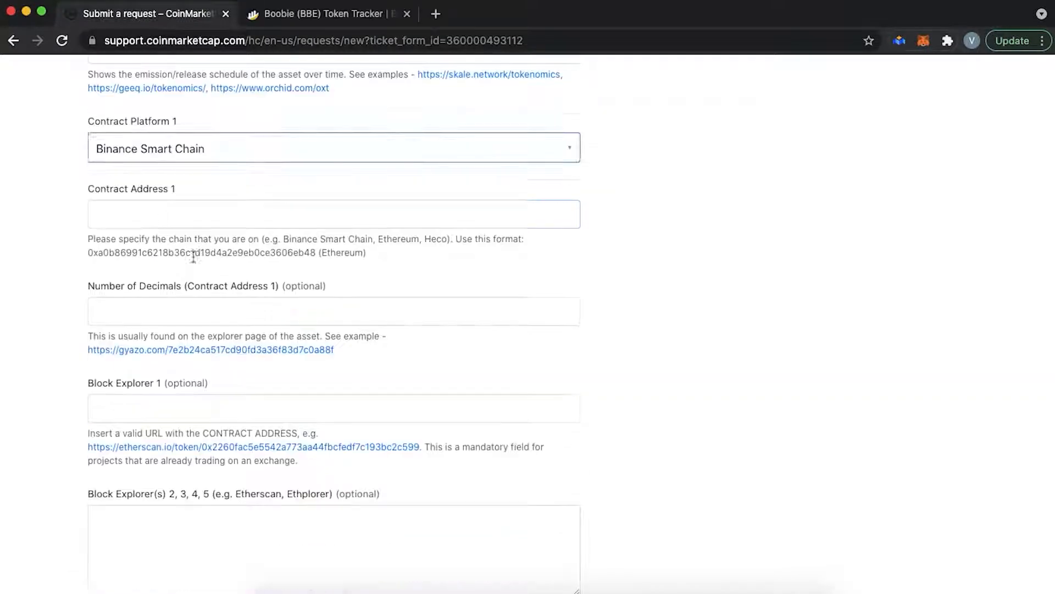
key(super+v)
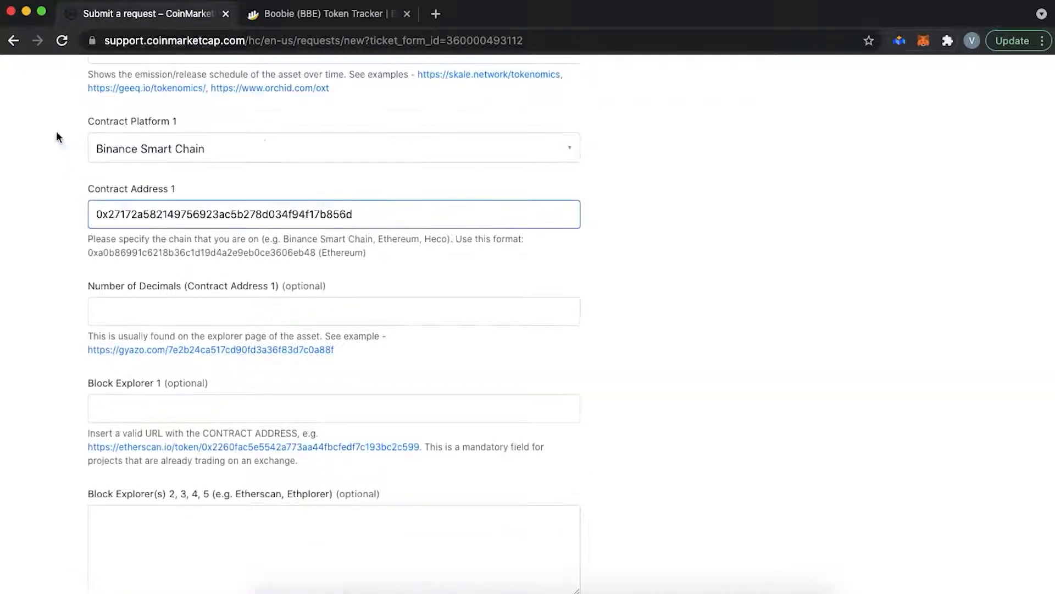
scroll(55, 255, down, 1)
scroll(54, 255, up, 1)
key(super+z)
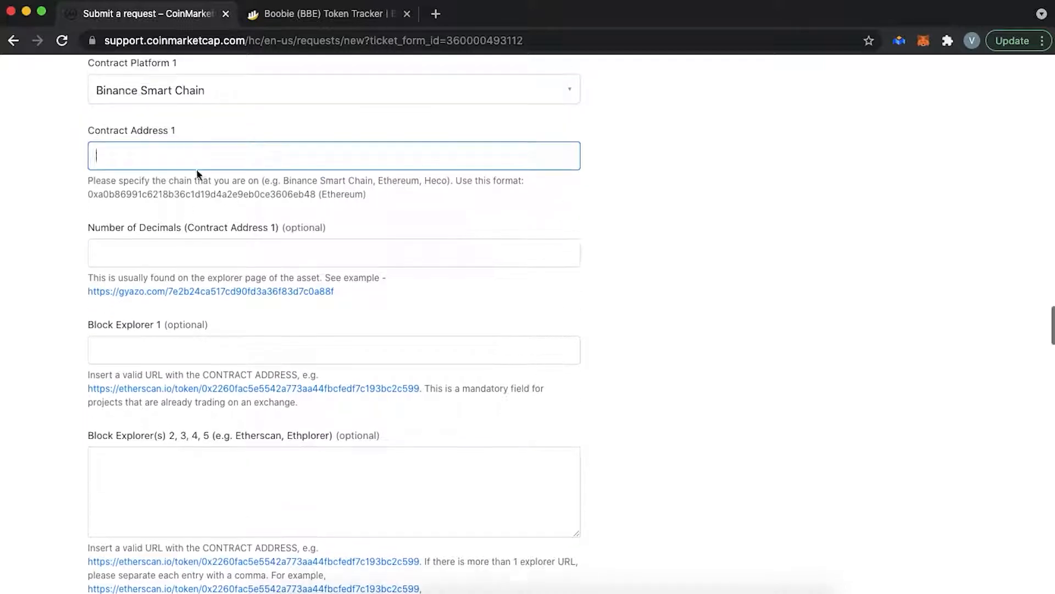
click(187, 88)
click(113, 112)
- Pass through Decimals, Block Explorer, Source Code, Whitepaper, Announcement and Message Board fields, leaving them blank
scroll(68, 233, down, 1)
click(139, 209)
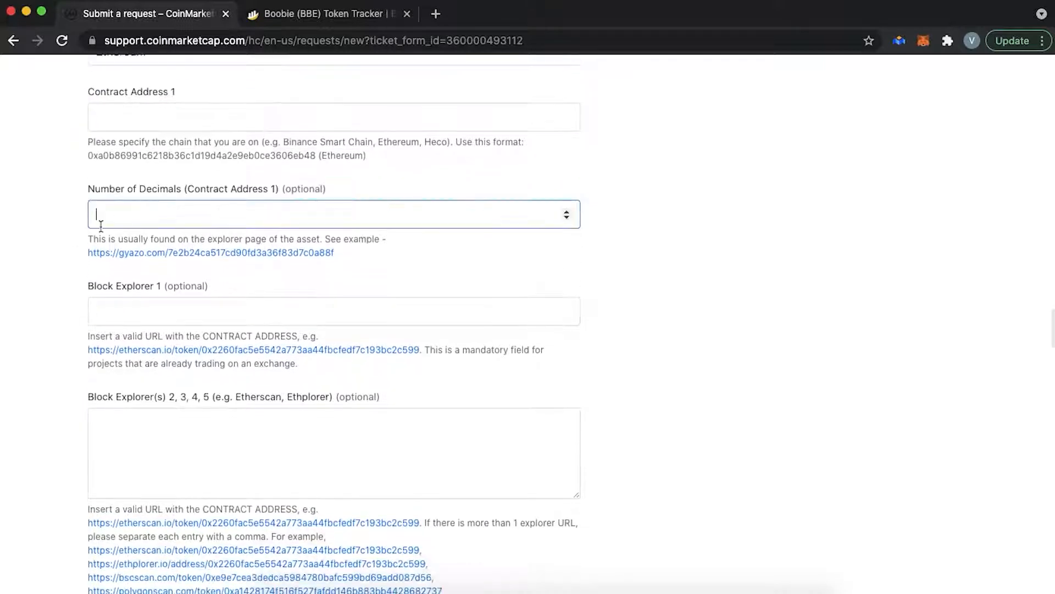
click(101, 310)
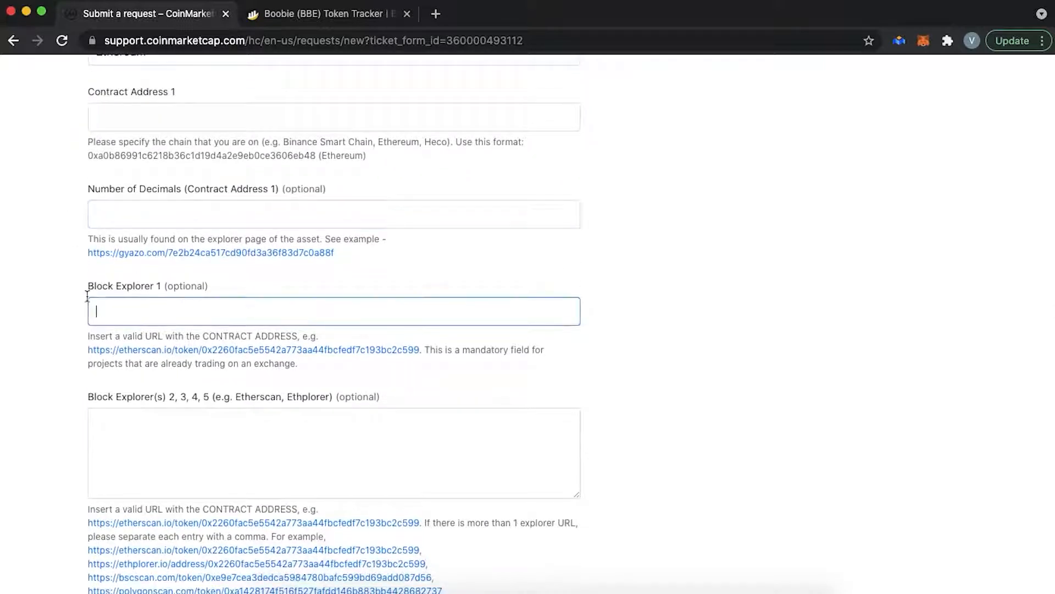
scroll(179, 300, down, 3)
click(180, 300)
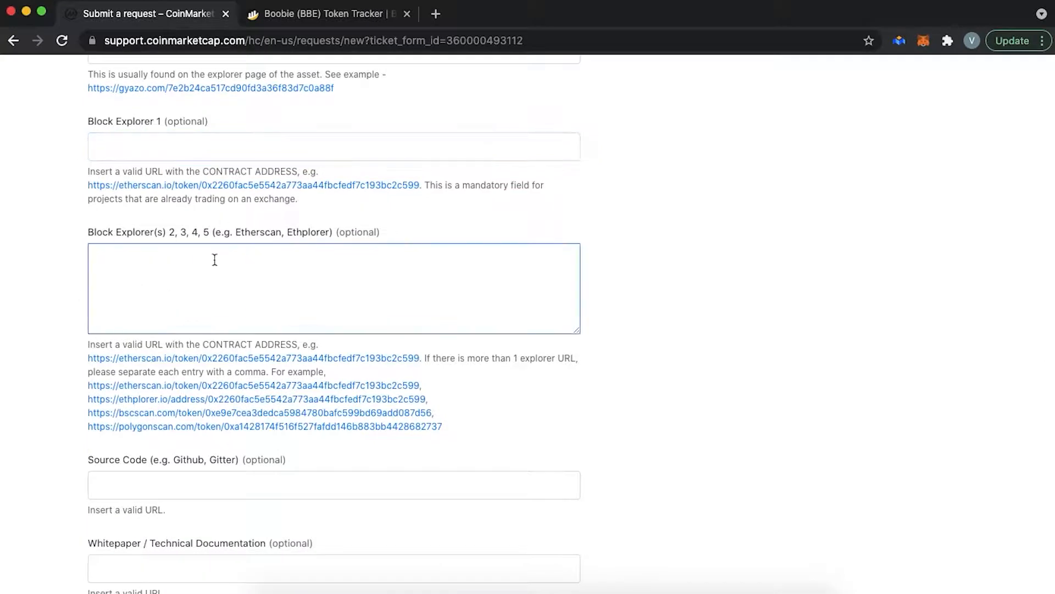
scroll(215, 260, down, 4)
click(124, 279)
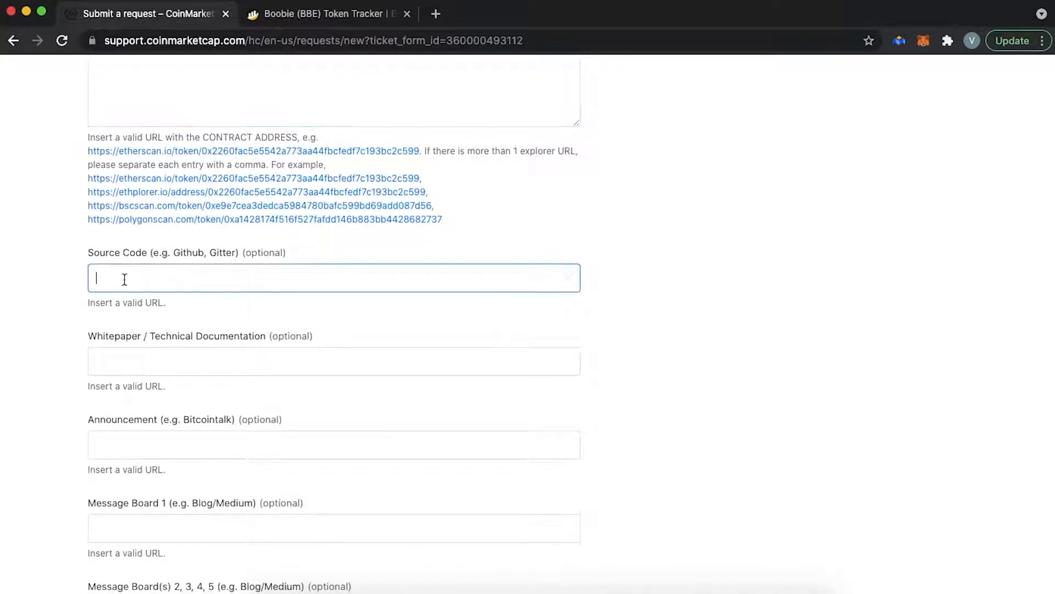
scroll(213, 257, down, 2)
click(146, 253)
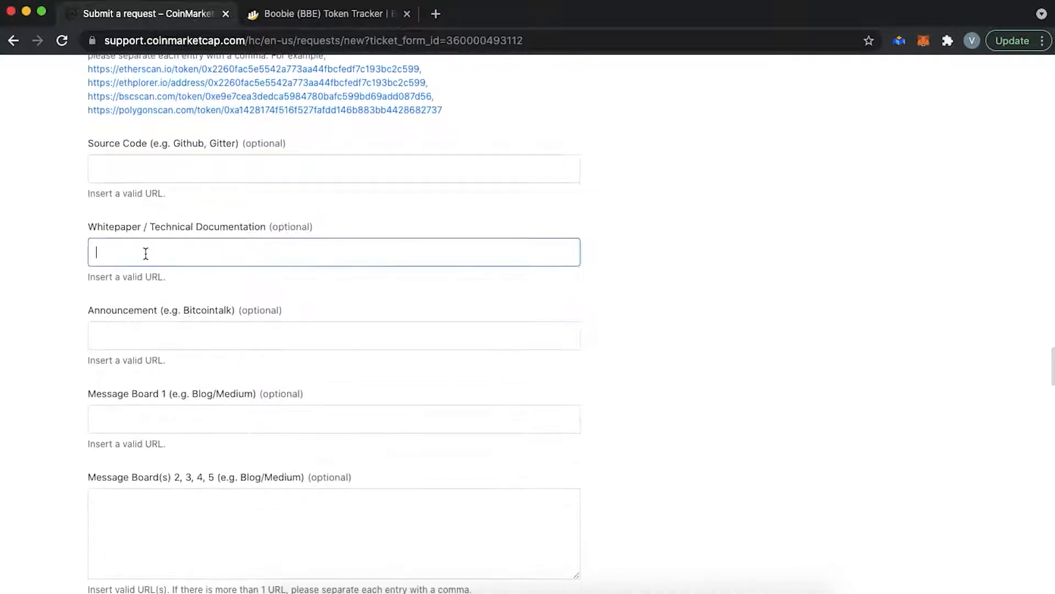
click(162, 332)
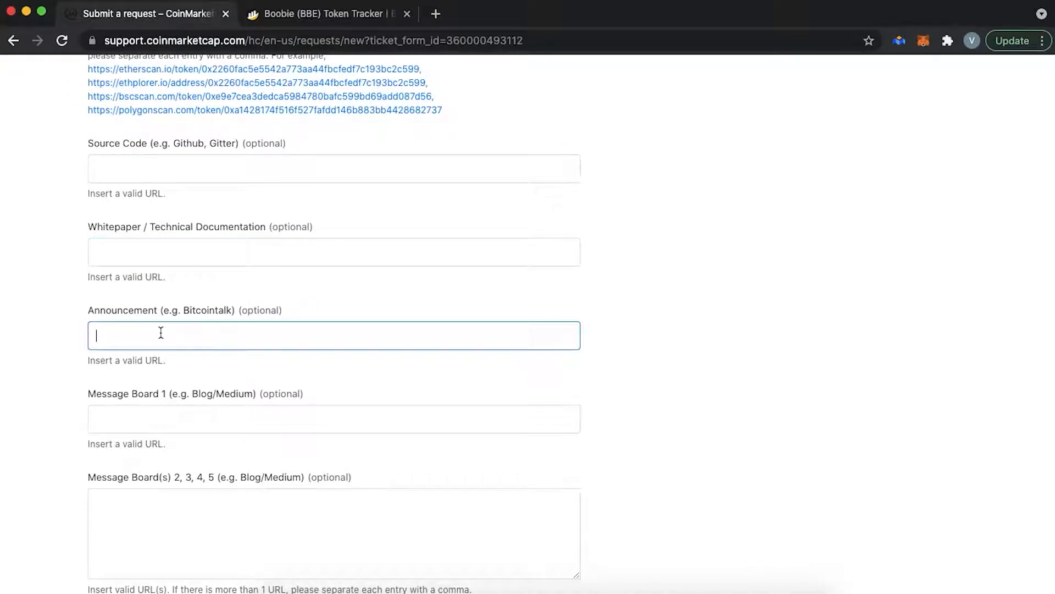
click(166, 412)
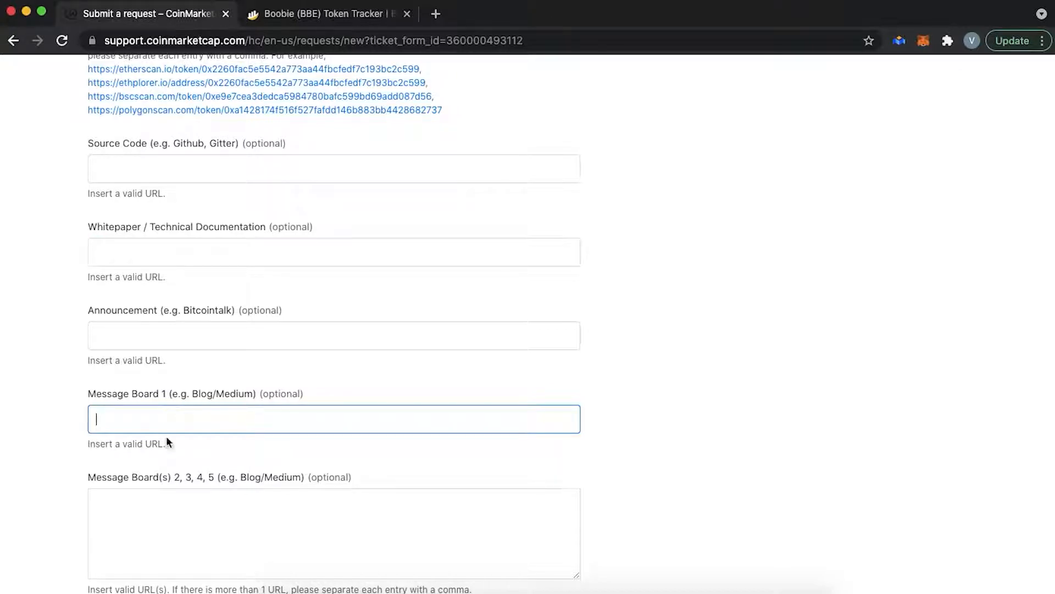
click(165, 506)
scroll(165, 507, down, 9)
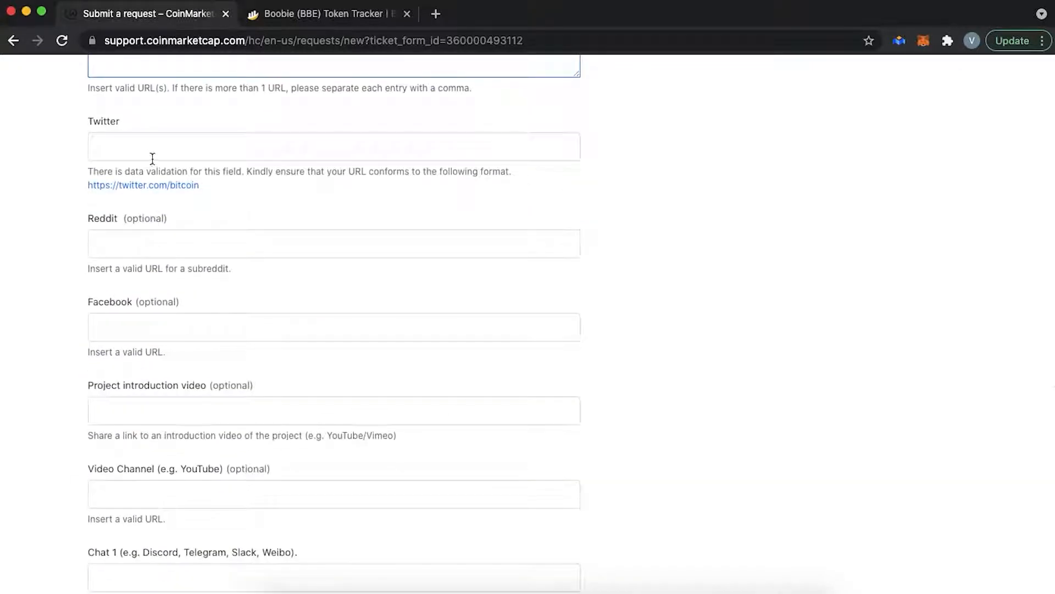
click(152, 158)
click(151, 242)
click(148, 328)
click(147, 411)
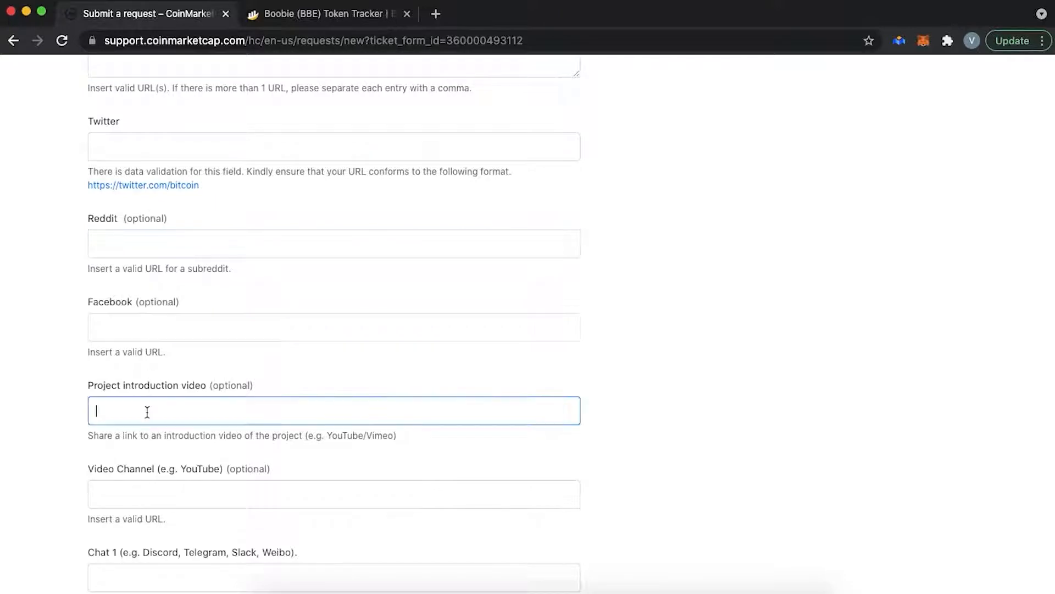
click(149, 495)
scroll(592, 459, down, 7)
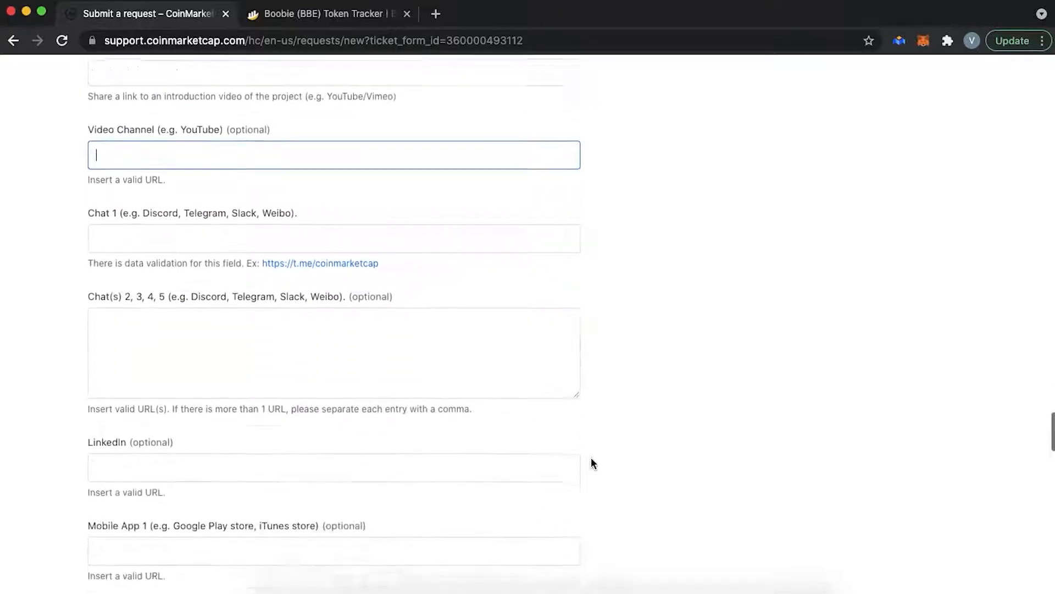
click(126, 205)
click(165, 315)
scroll(160, 313, down, 4)
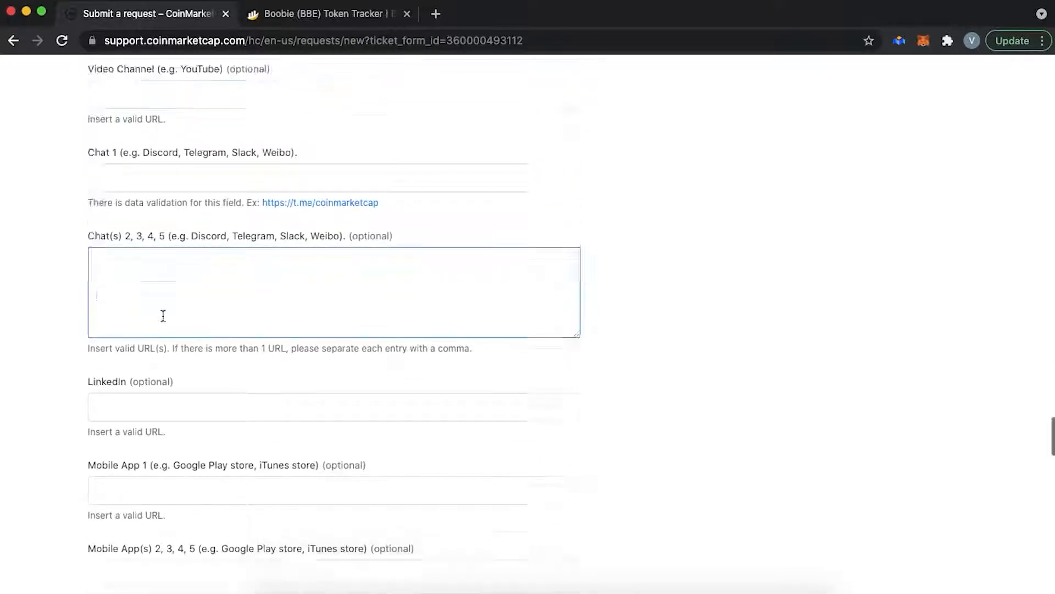
click(139, 222)
click(139, 313)
scroll(139, 316, down, 3)
scroll(139, 317, down, 1)
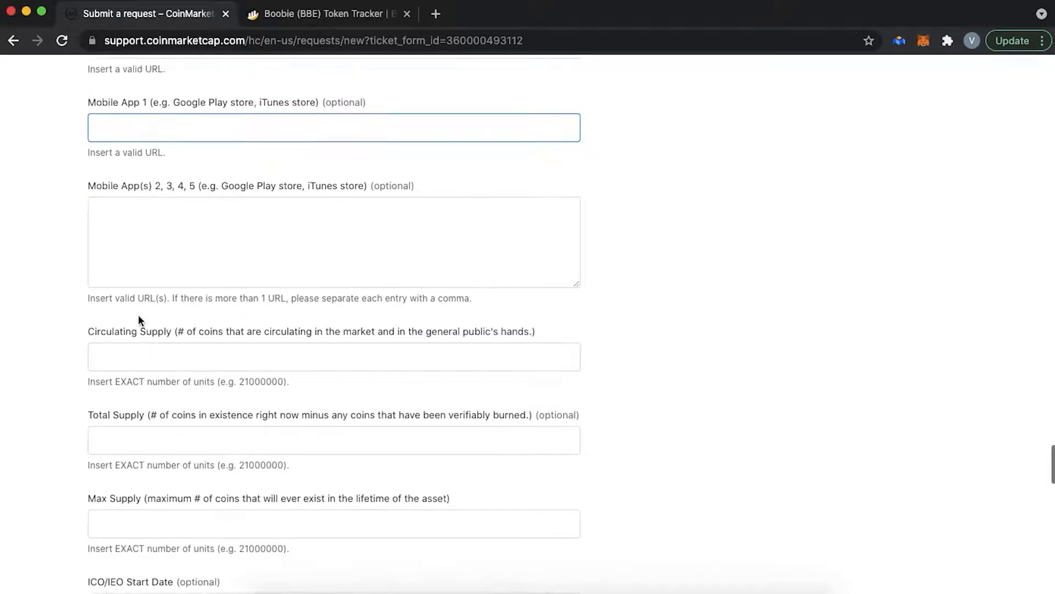
key(Tab)
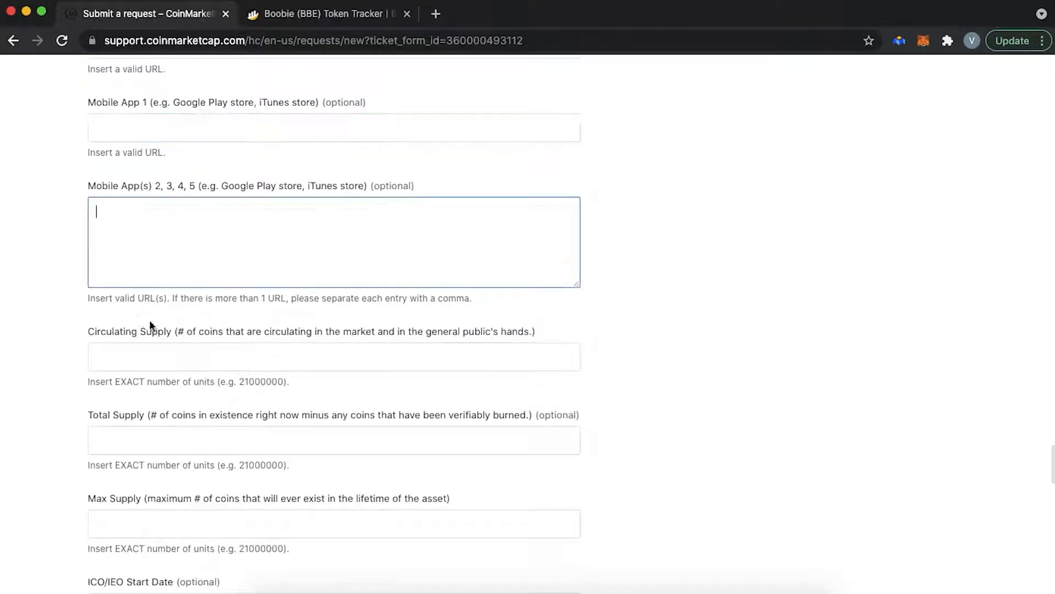
click(146, 356)
scroll(145, 356, down, 3)
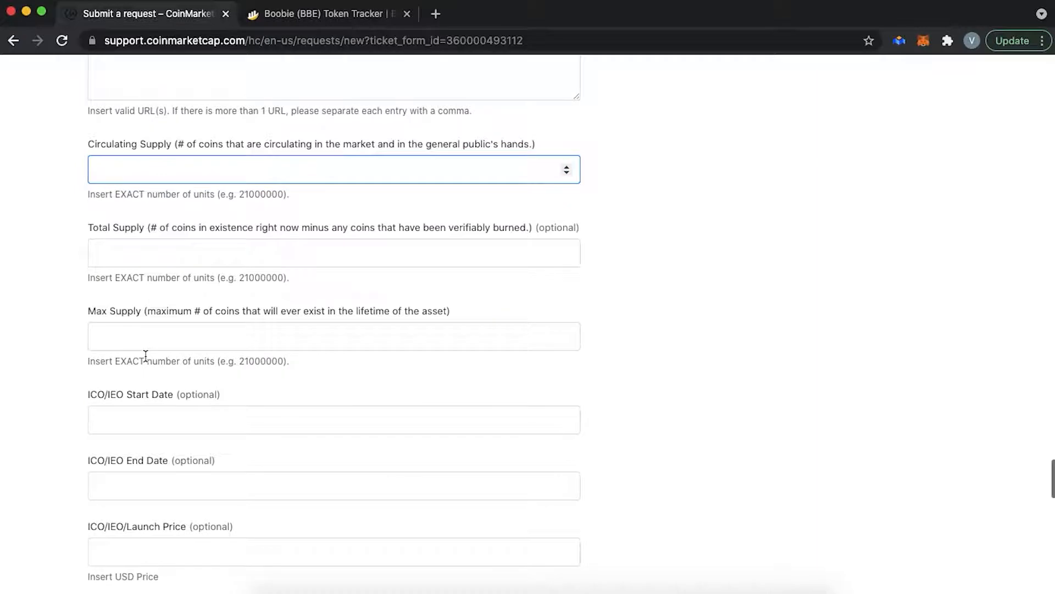
click(137, 248)
click(139, 335)
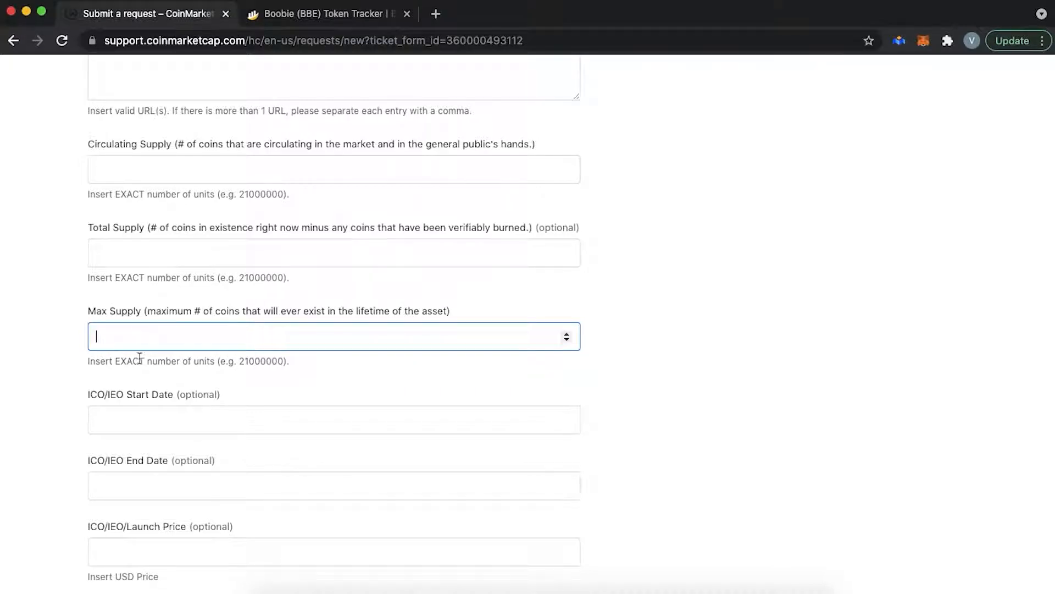
click(132, 423)
scroll(529, 466, down, 3)
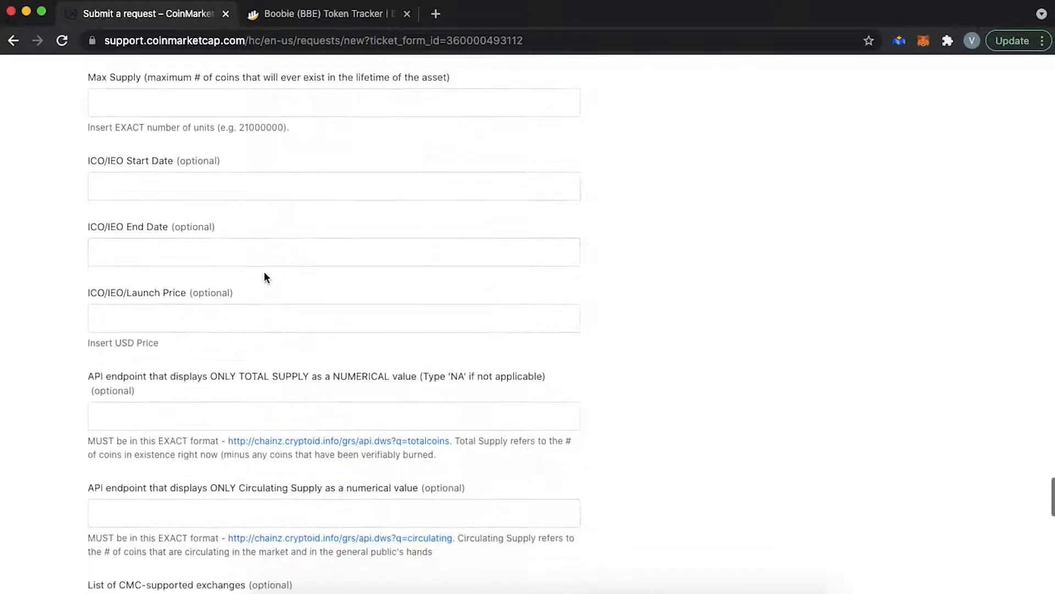
click(275, 258)
click(379, 321)
click(657, 353)
scroll(658, 353, down, 4)
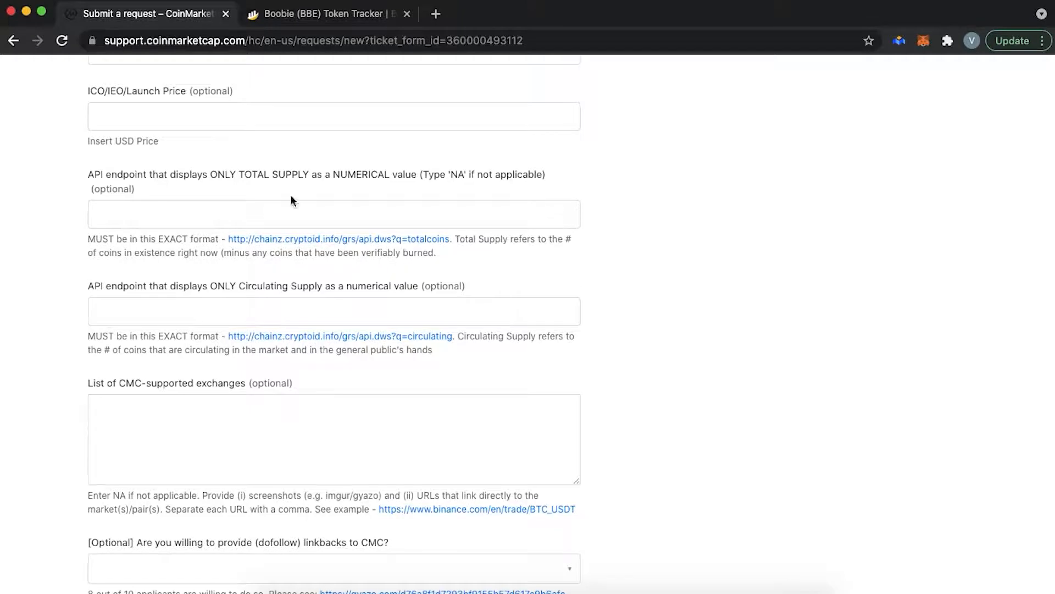
- Tick the ICO Page Application option further down the form
scroll(204, 325, down, 3)
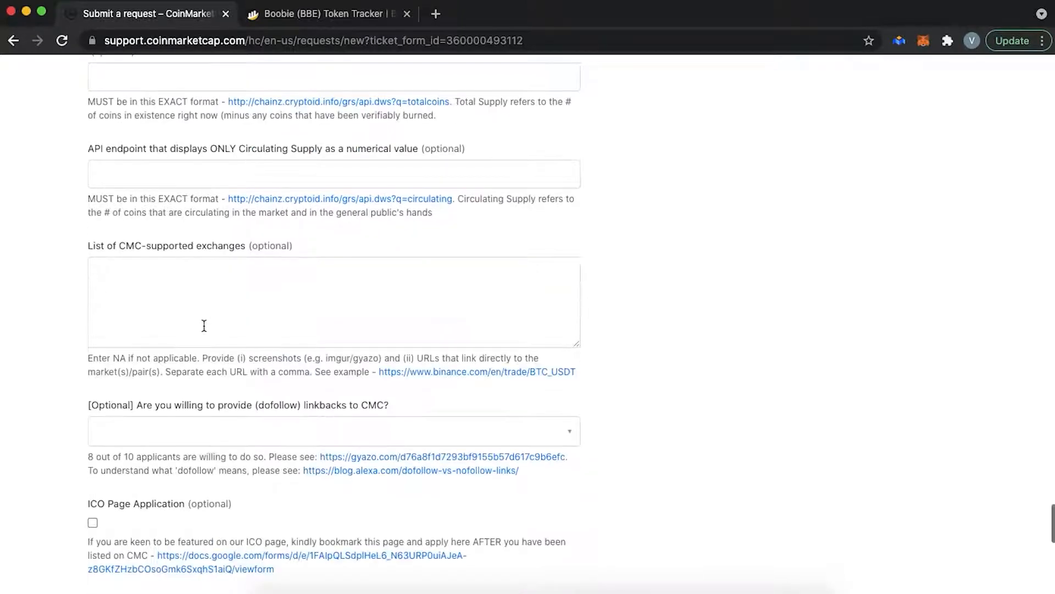
scroll(204, 326, down, 2)
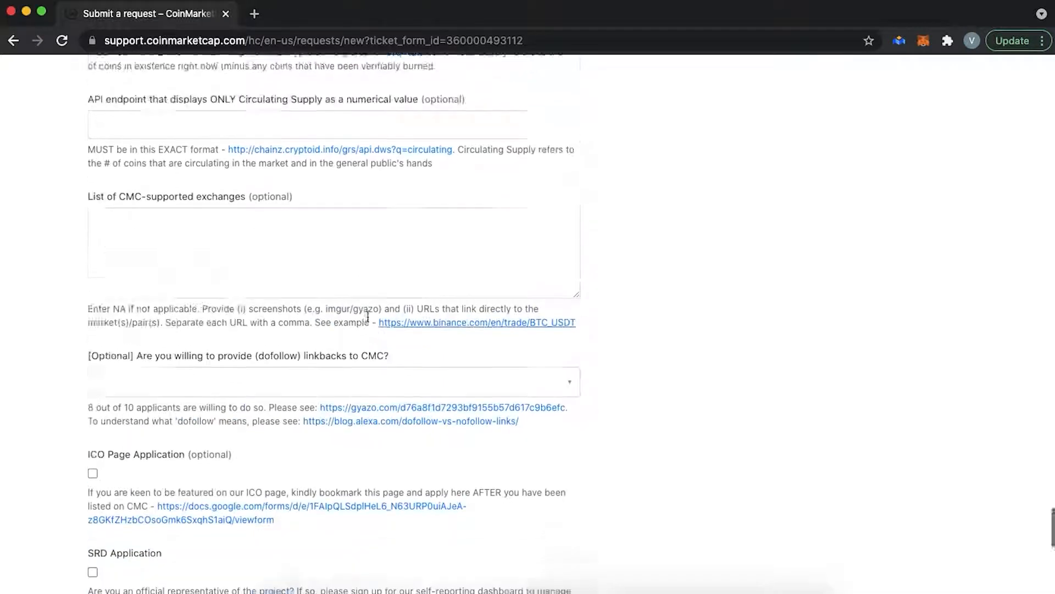
scroll(365, 317, down, 2)
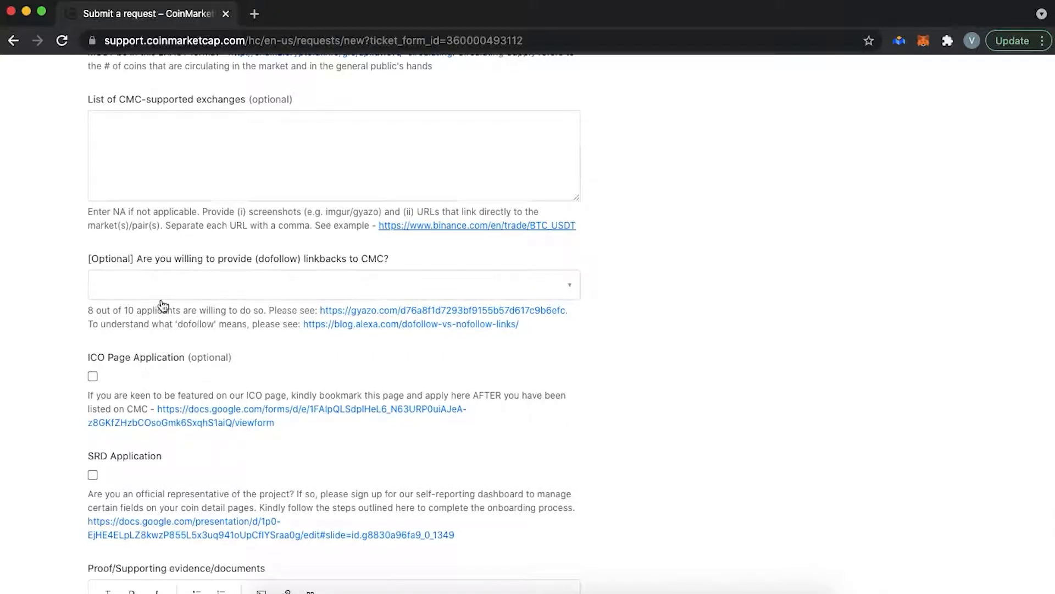
scroll(163, 305, down, 3)
click(93, 246)
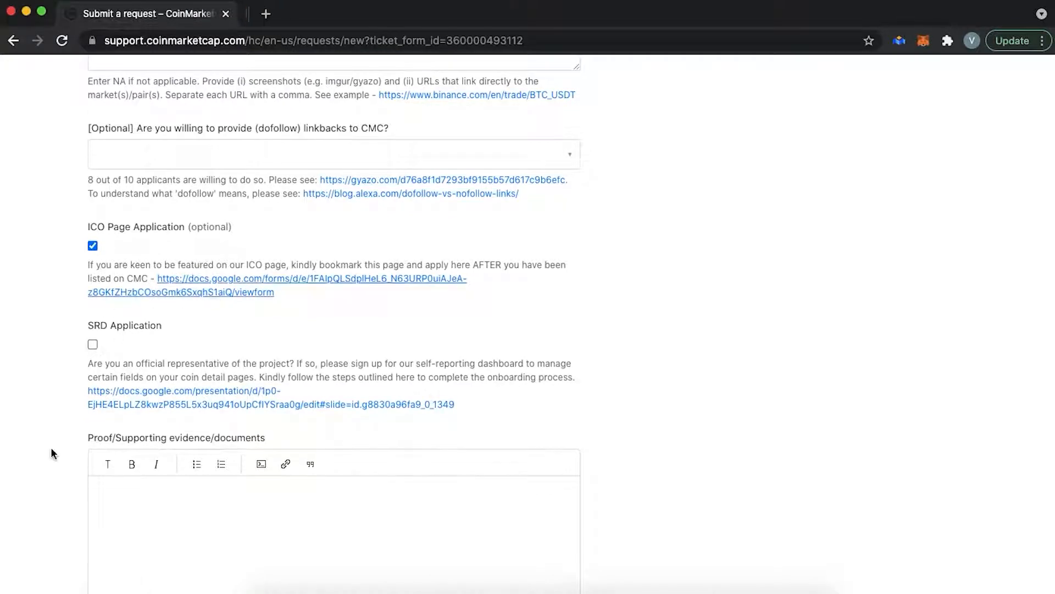
- Try the SRD Application option and view its self-reporting dashboard guide briefly
click(93, 345)
click(183, 403)
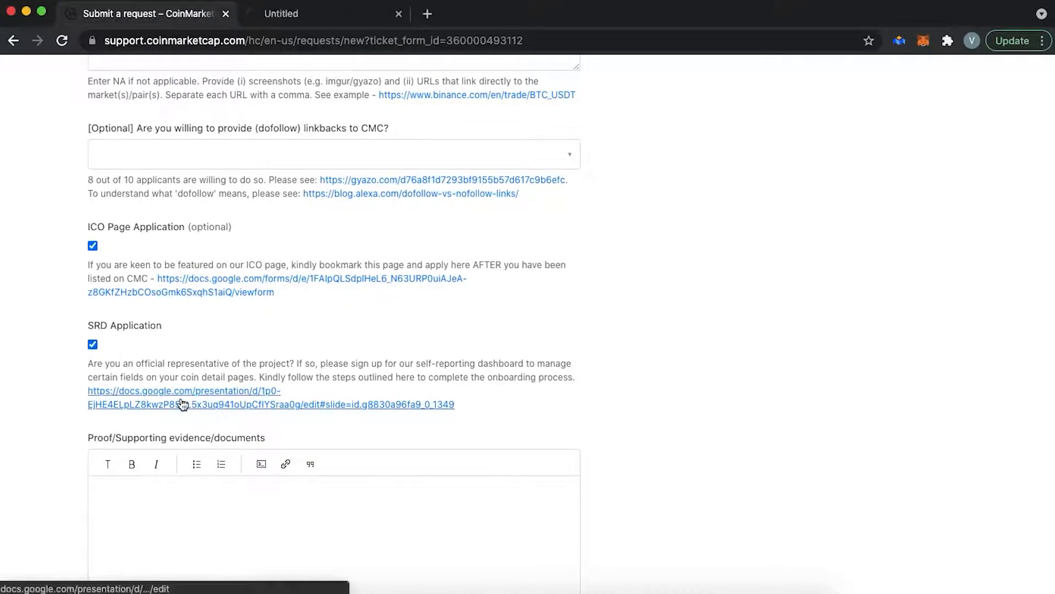
key(super+w)
scroll(246, 322, down, 2)
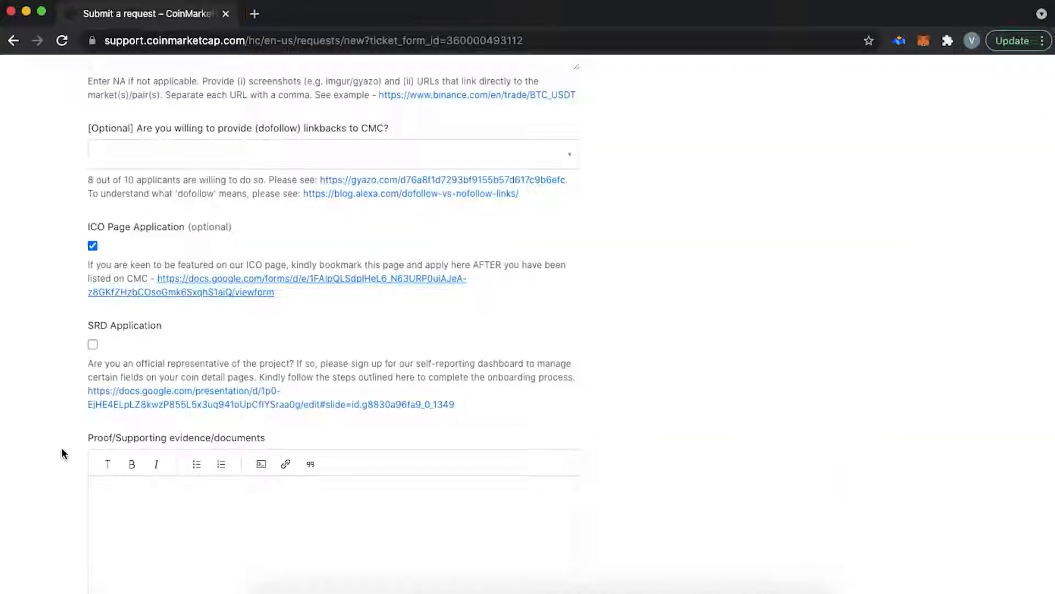
- Tick SRD Application alongside ICO Page Application and submit the SuperCoin listing request
click(93, 345)
click(183, 403)
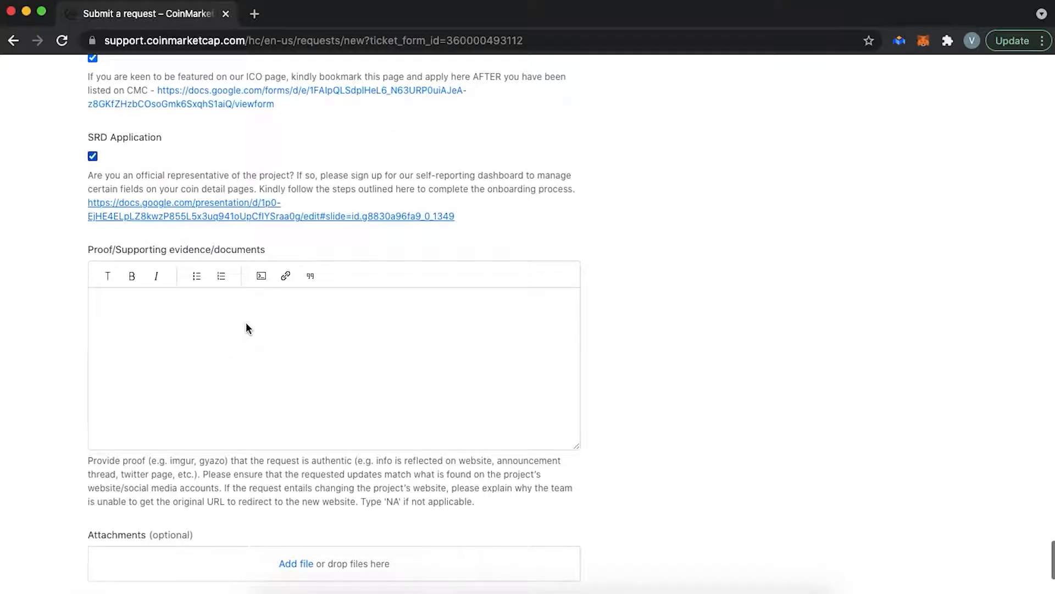
scroll(245, 323, down, 1)
scroll(246, 328, down, 1)
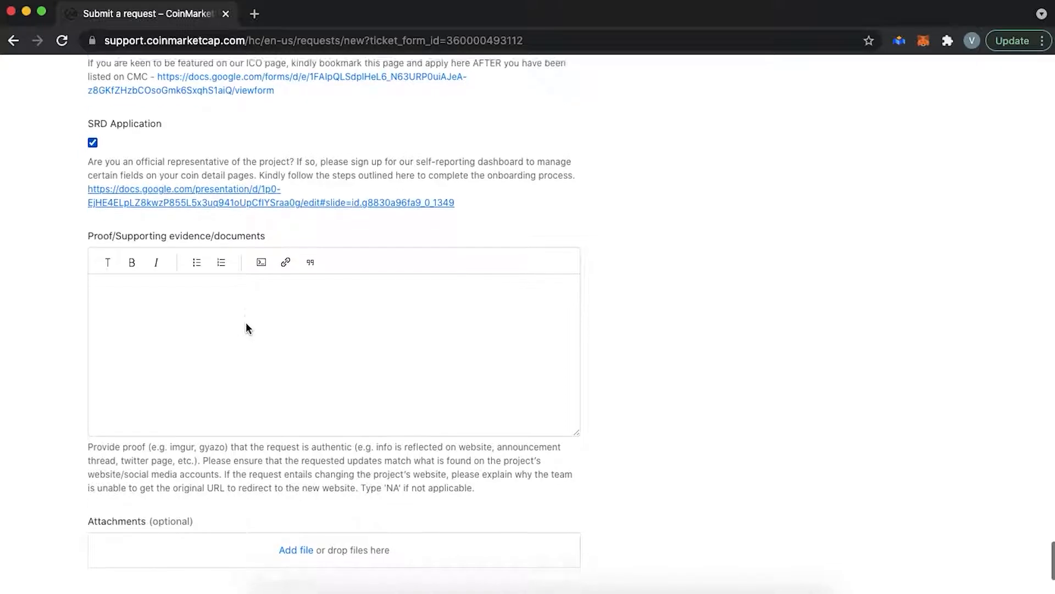
scroll(120, 290, down, 4)
scroll(121, 290, down, 3)
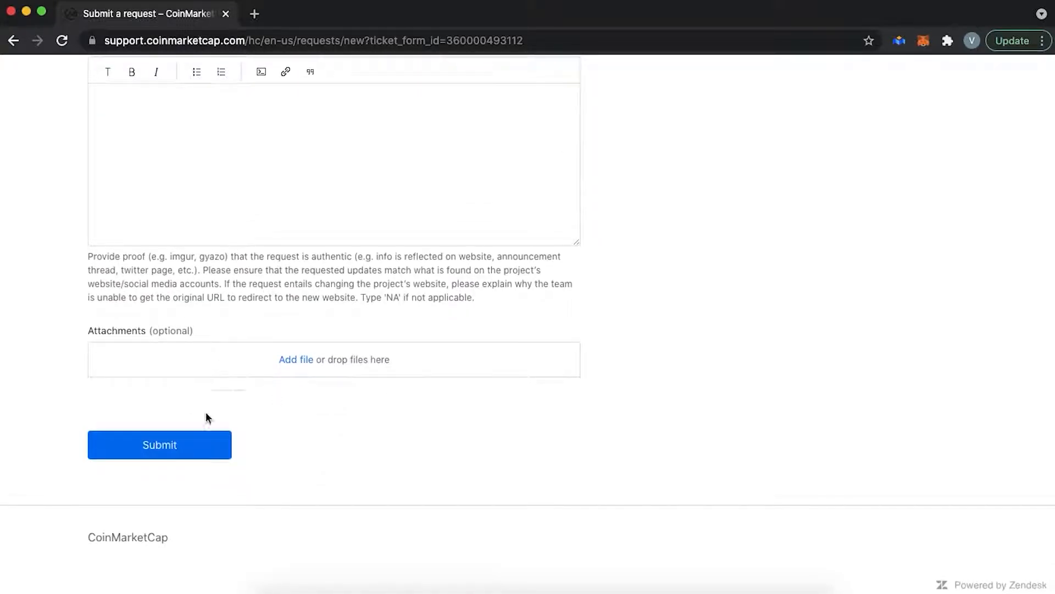
click(195, 446)
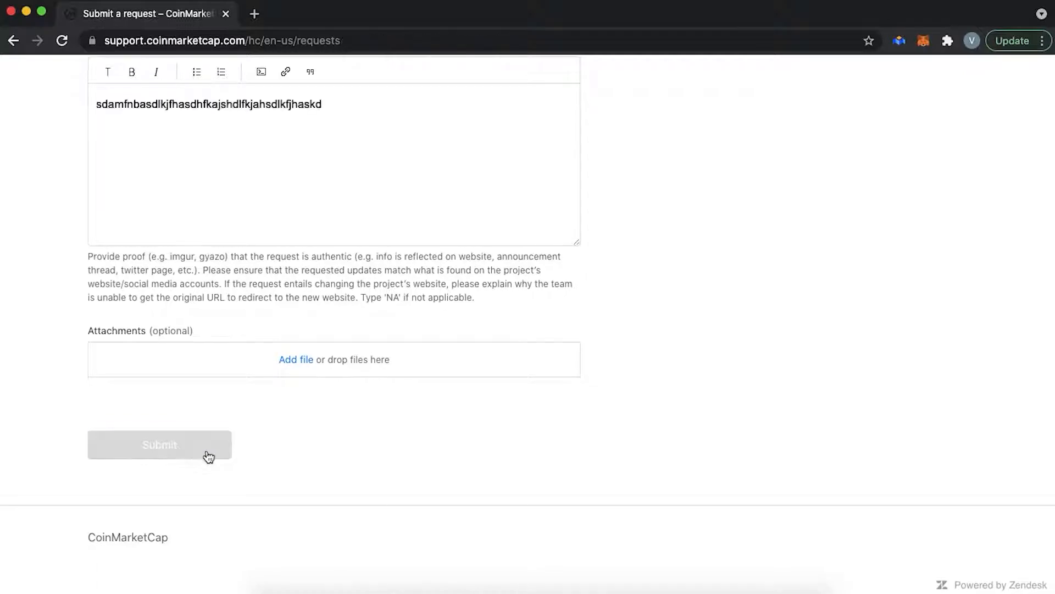